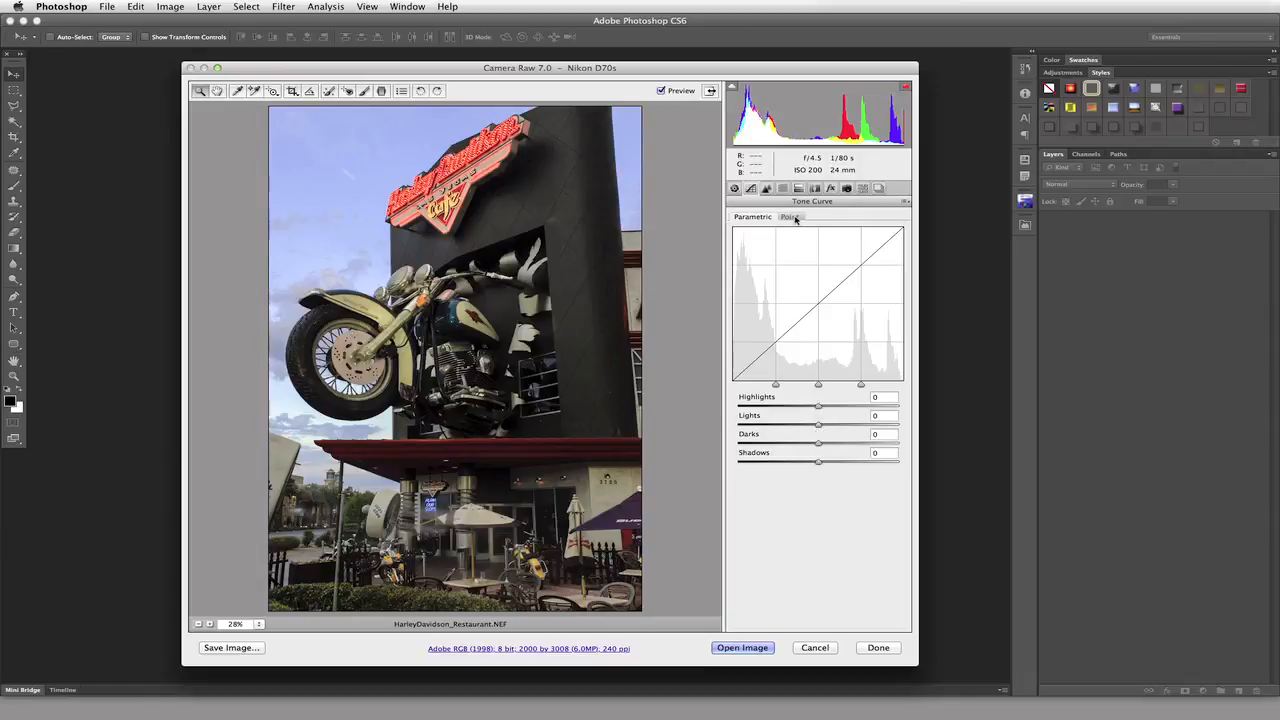
Step: Switch the tone curve to point editing and try the Medium Contrast and Strong Contrast curve presets
left_click(790, 217)
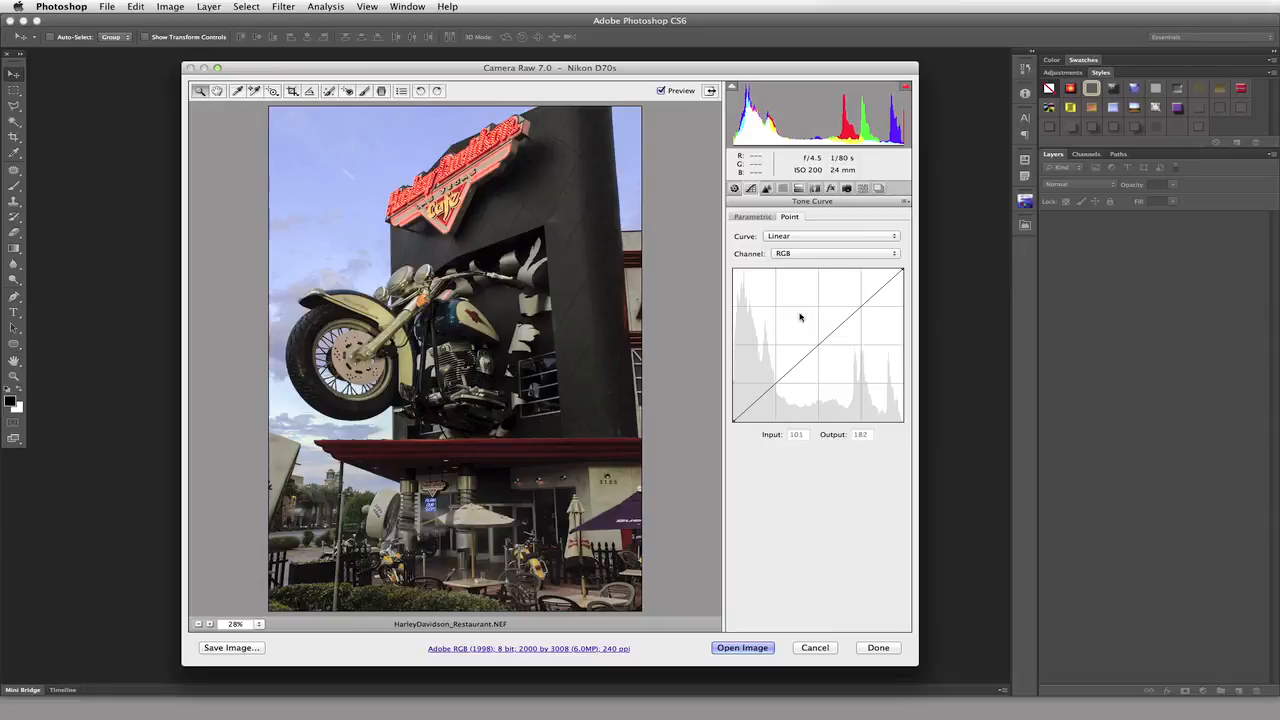
left_click(800, 238)
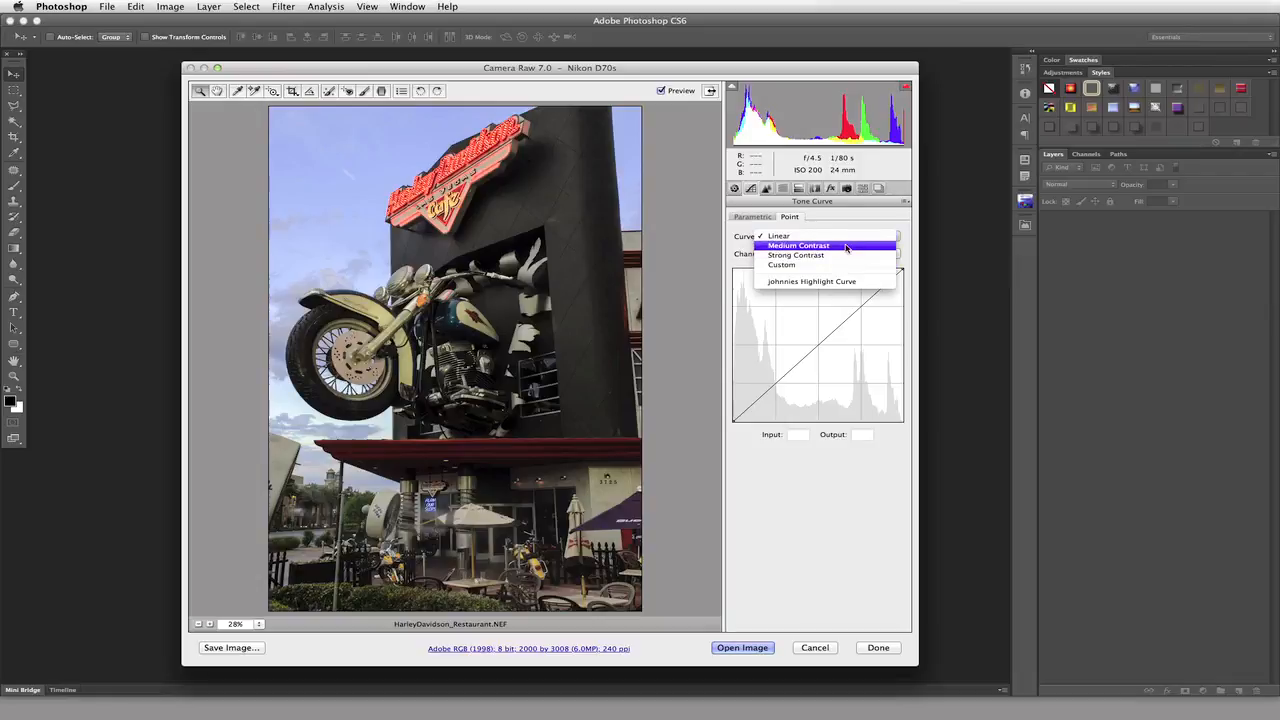
left_click(846, 246)
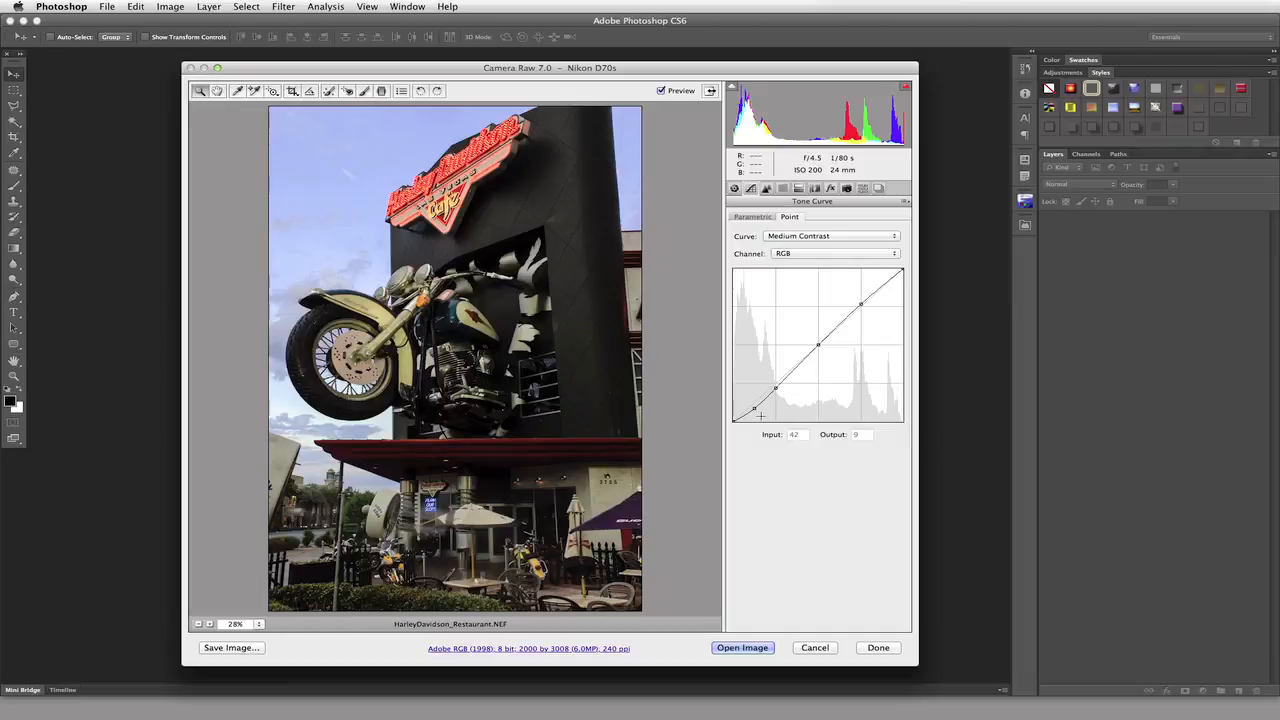
left_click(847, 237)
left_click(849, 250)
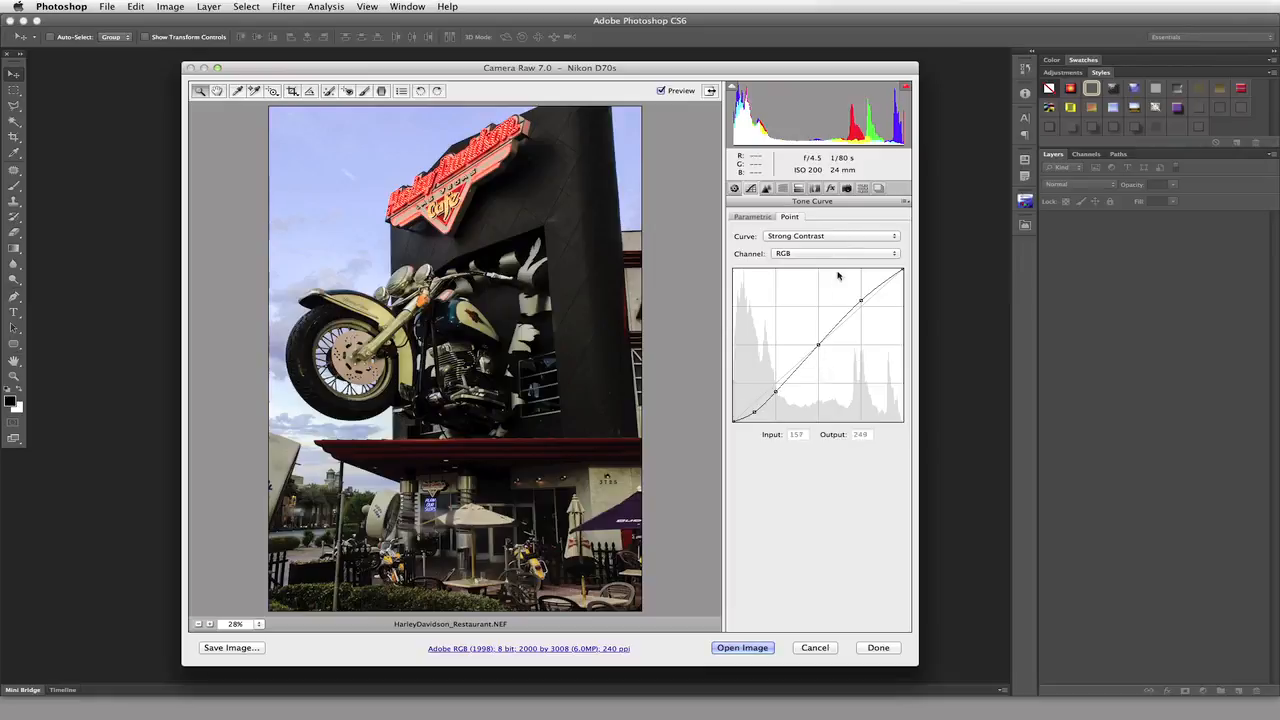
Step: Set the point curve to Custom, and try the saved Highlight Curve preset
left_click(835, 236)
left_click(841, 247)
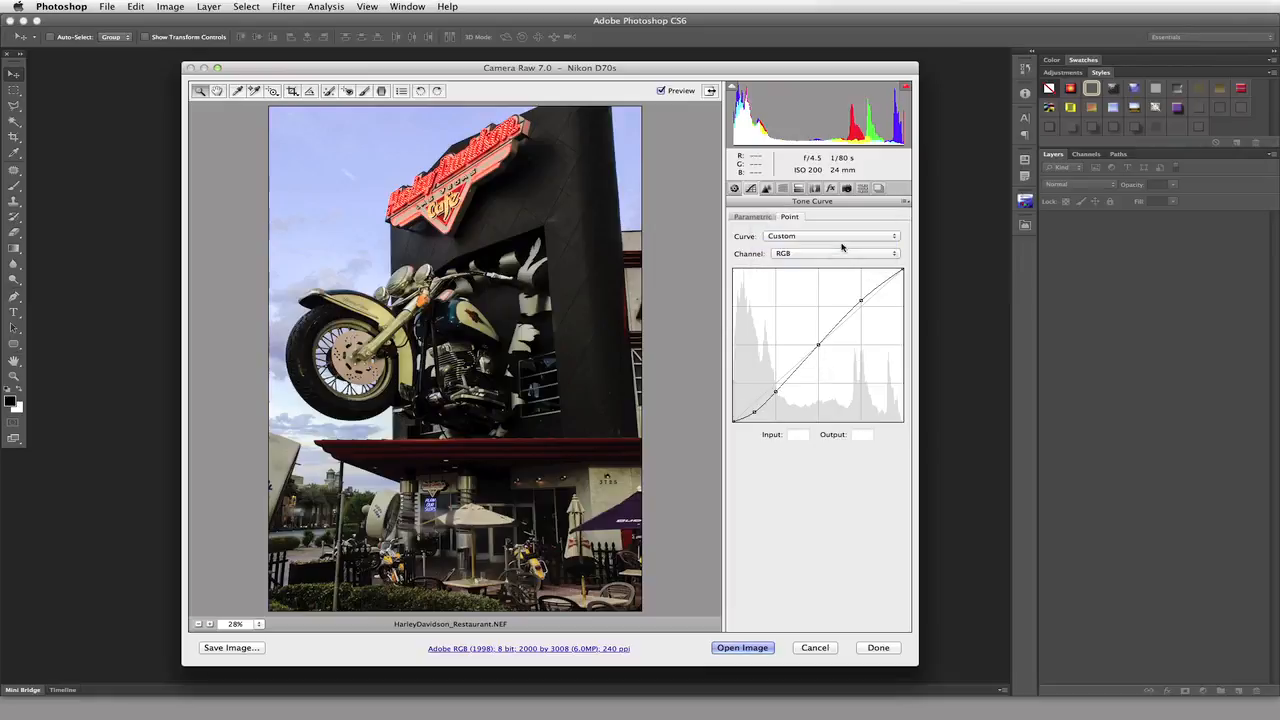
left_click(865, 238)
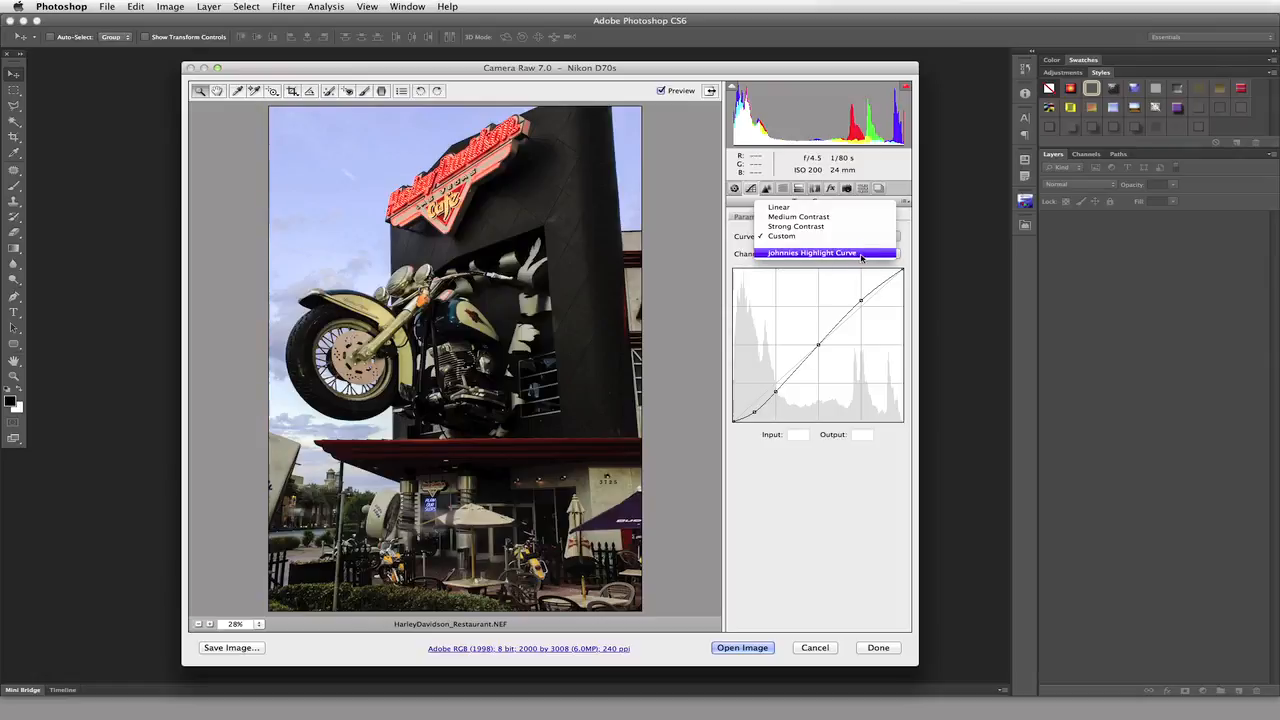
left_click(861, 254)
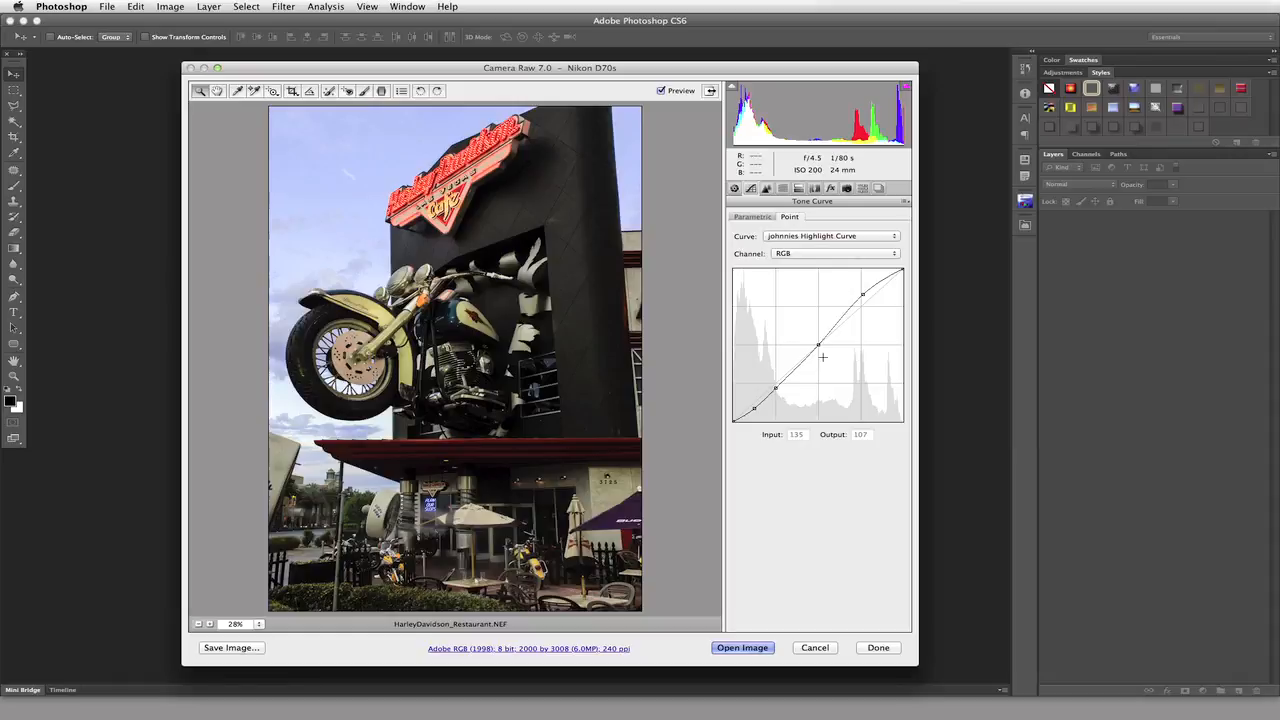
Step: View the Red, Green and Blue channel curves in turn and return to the RGB channel
left_click(848, 258)
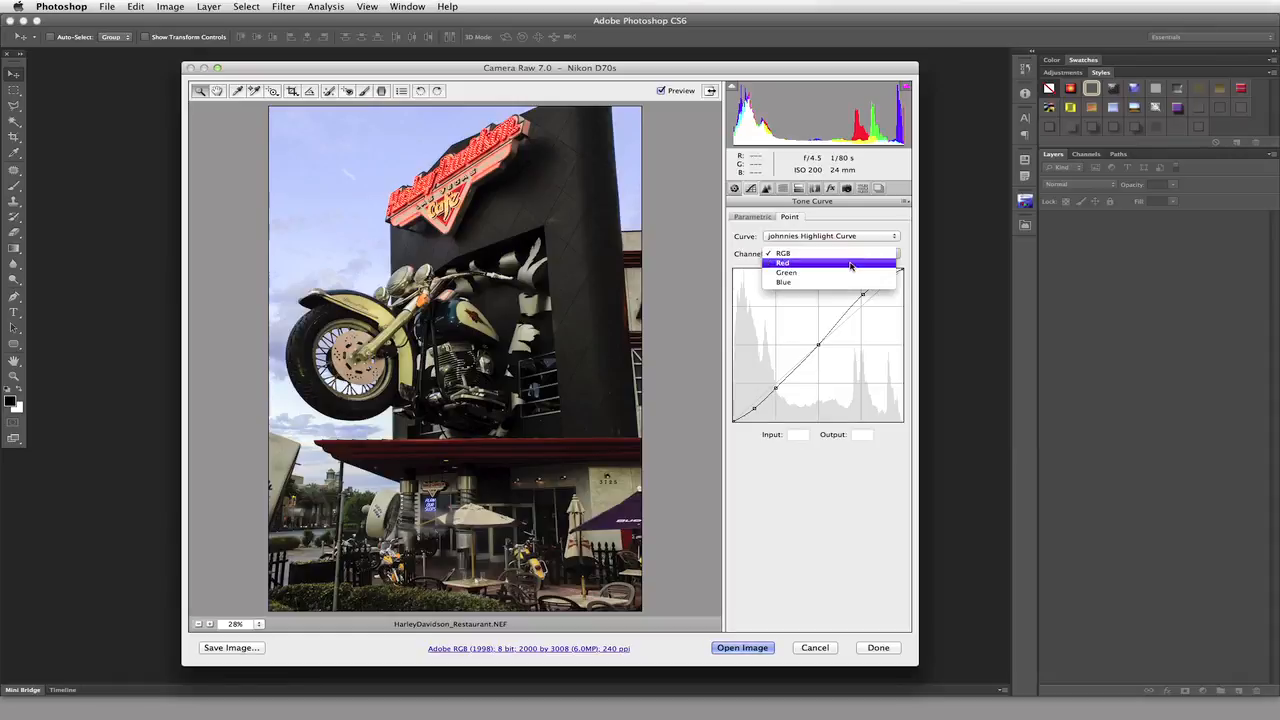
left_click(848, 264)
left_click(850, 254)
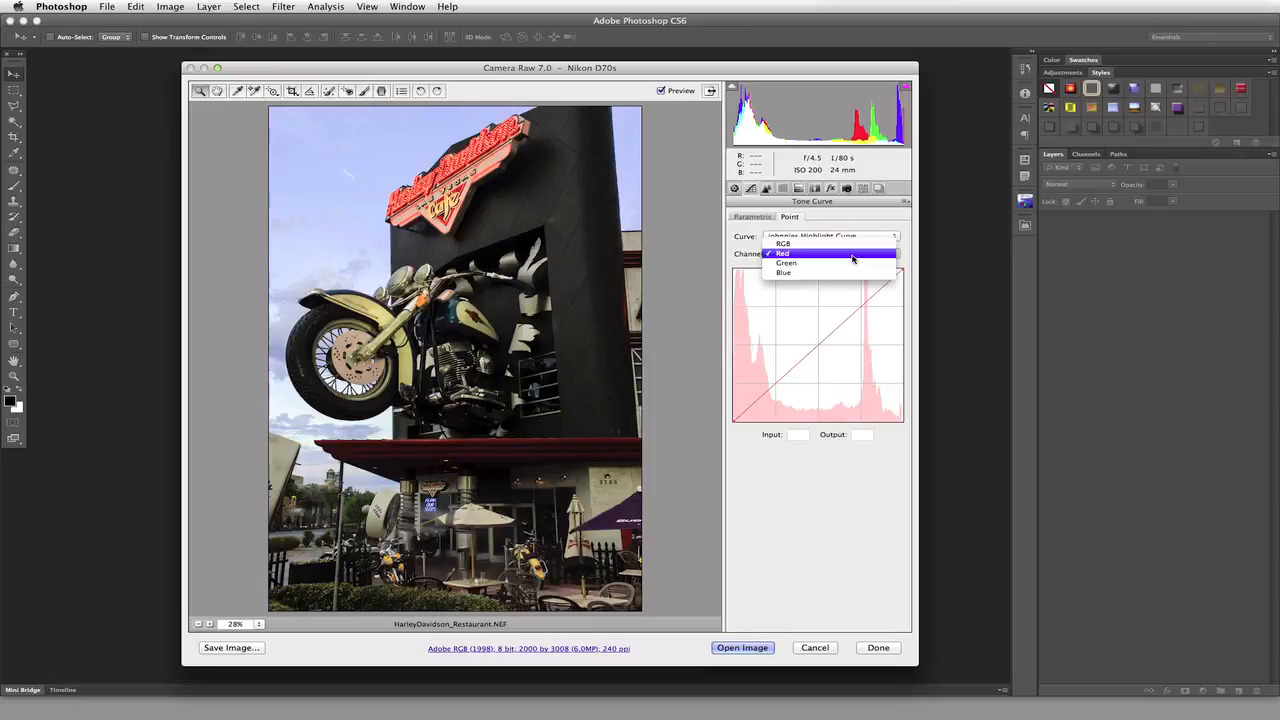
left_click(854, 262)
left_click(854, 260)
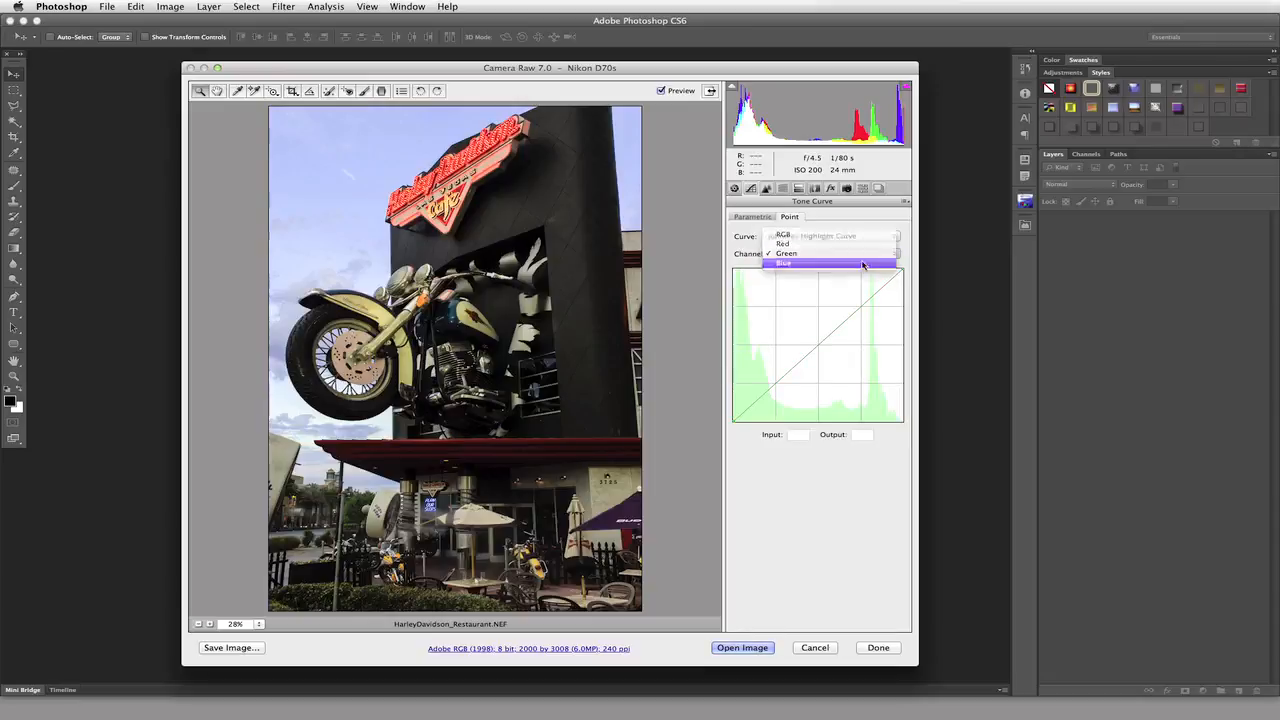
left_click(858, 264)
left_click(858, 257)
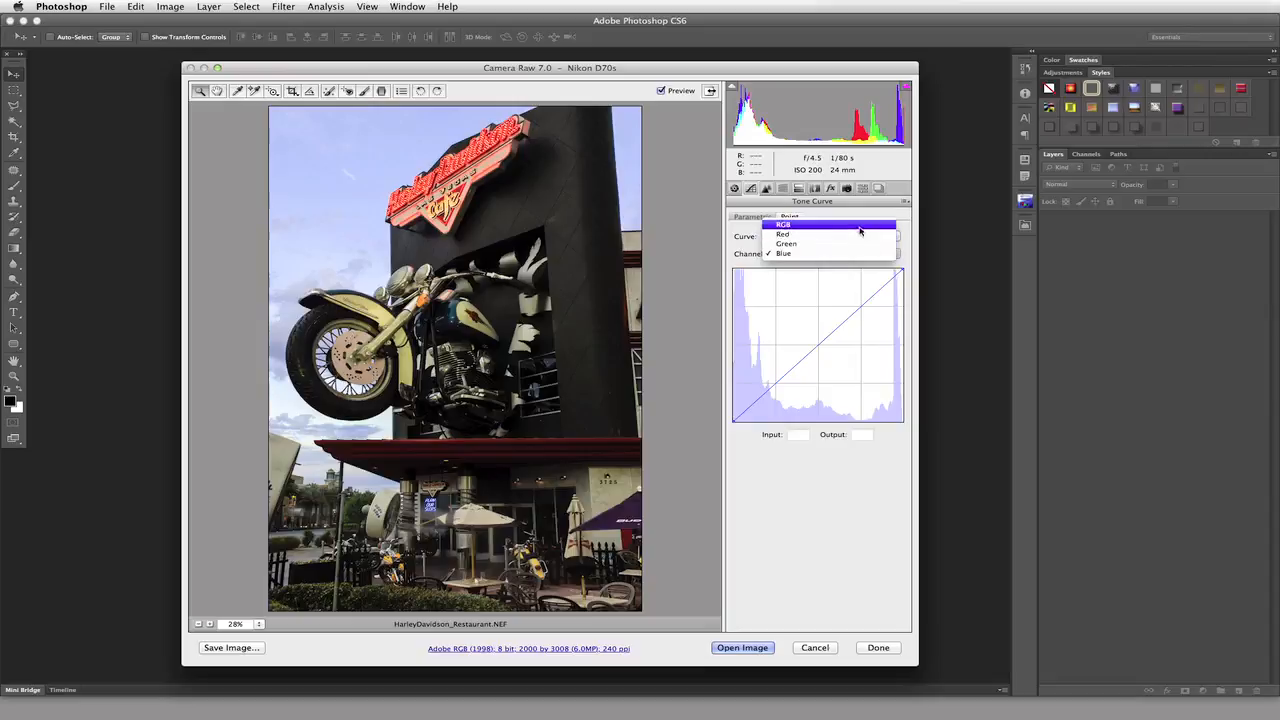
left_click(857, 231)
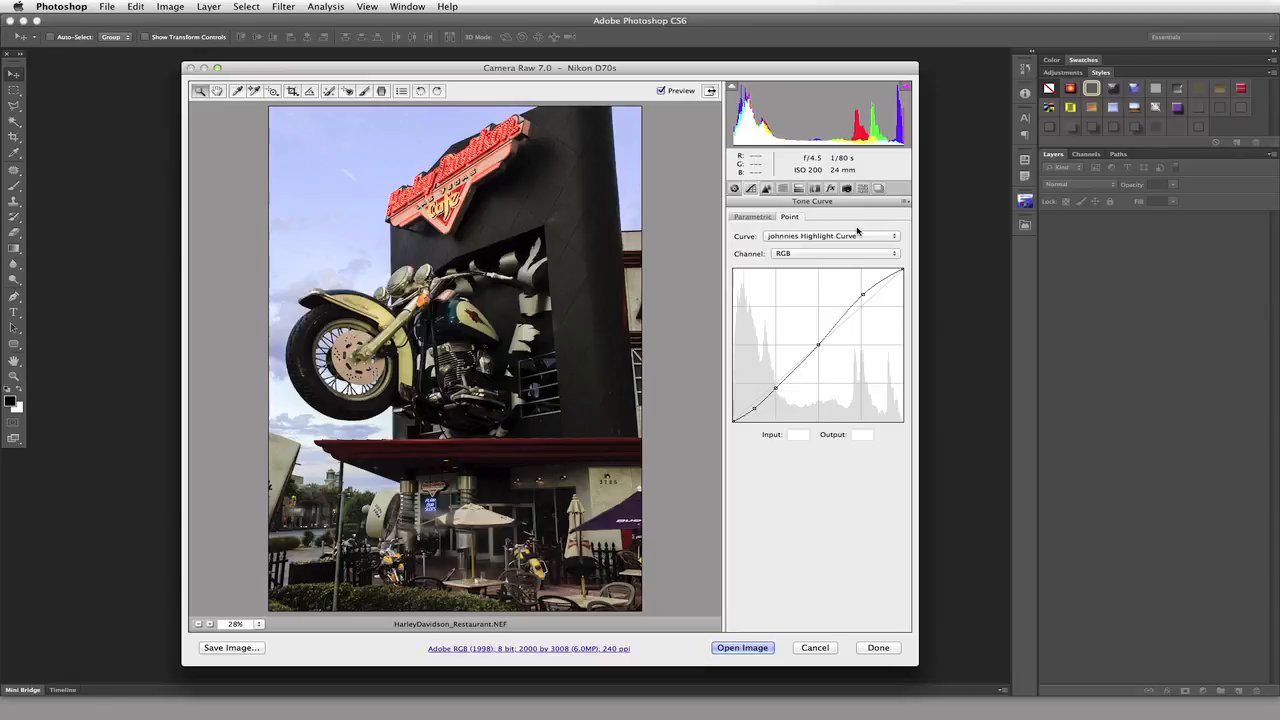
Step: Reset the point curve to Linear and switch back to the parametric curve
left_click(797, 236)
left_click(800, 193)
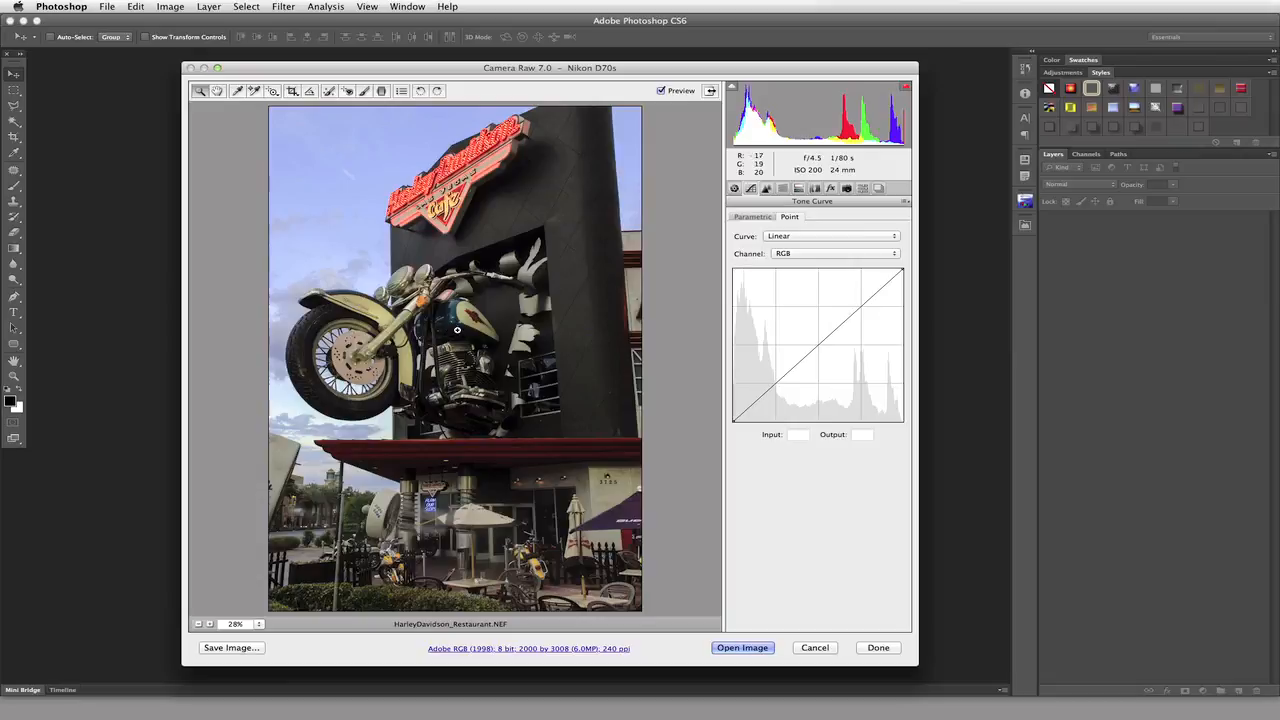
left_click(759, 219)
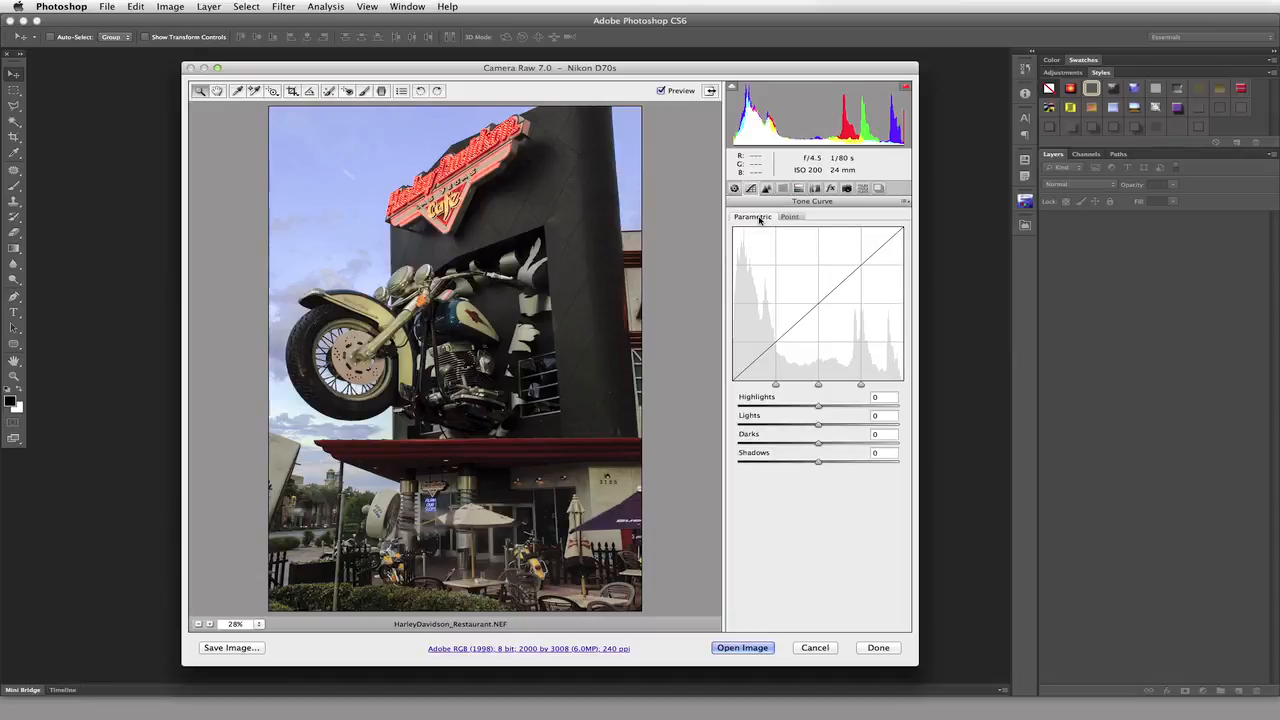
Step: Set the parametric curve to Darks +40, Lights -13, Highlights +6 and Shadows -20
left_click(882, 436)
type("40")
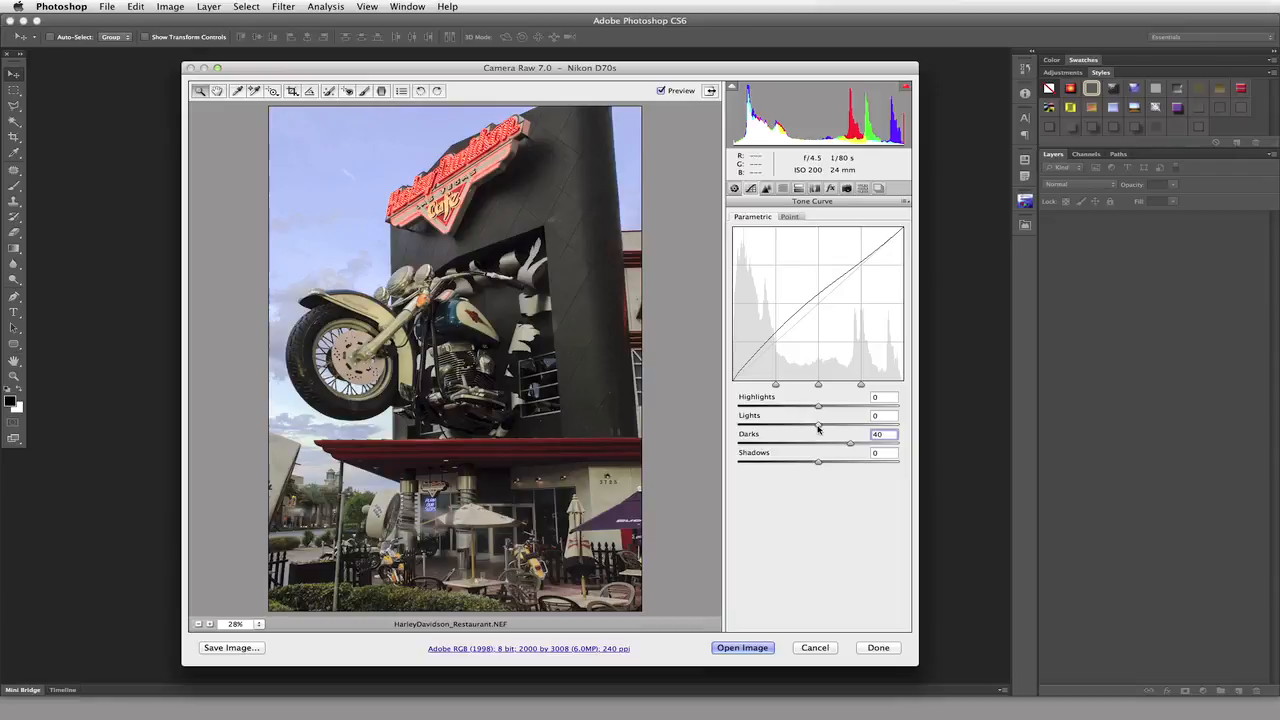
left_click_drag(818, 428, 808, 426)
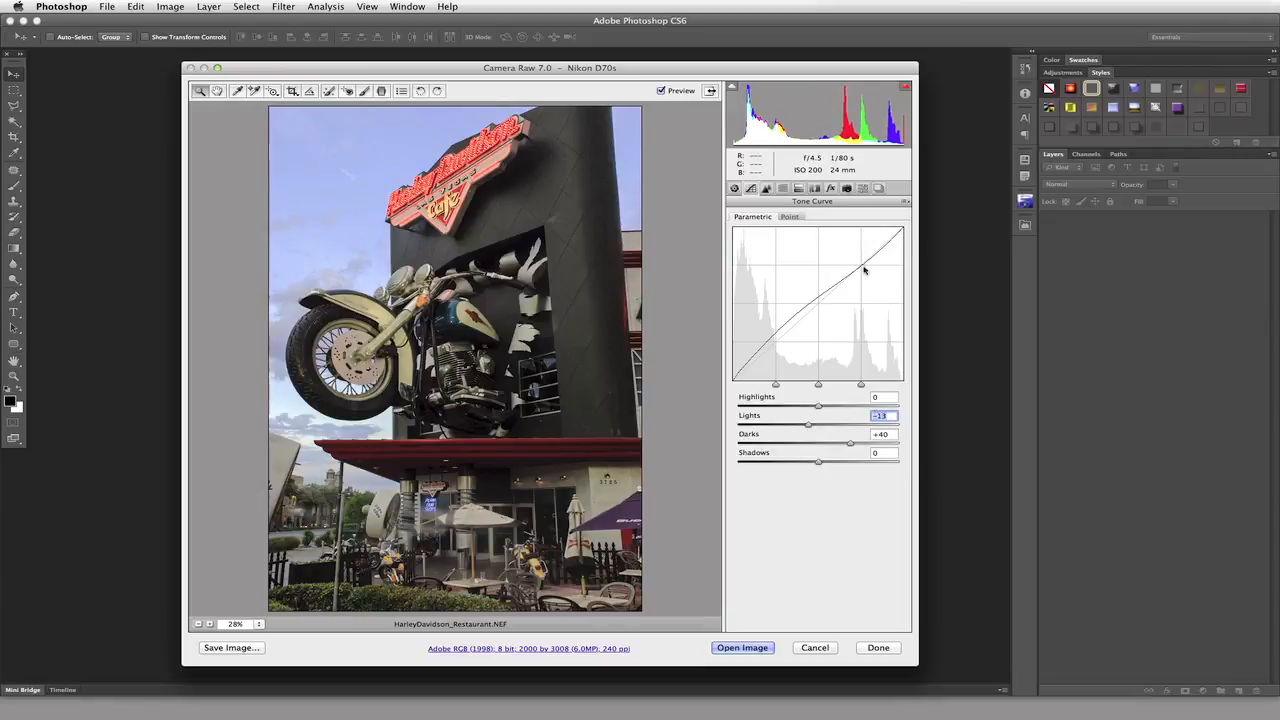
left_click_drag(818, 410, 823, 411)
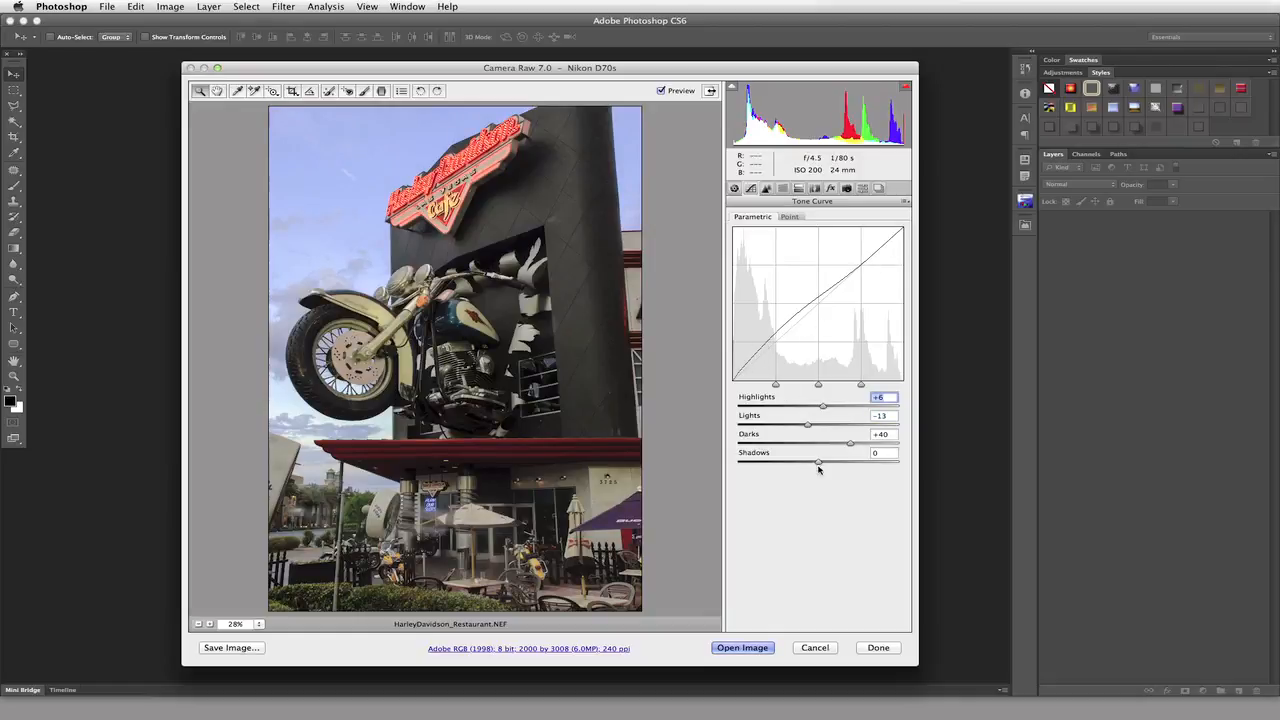
left_click_drag(818, 464, 804, 463)
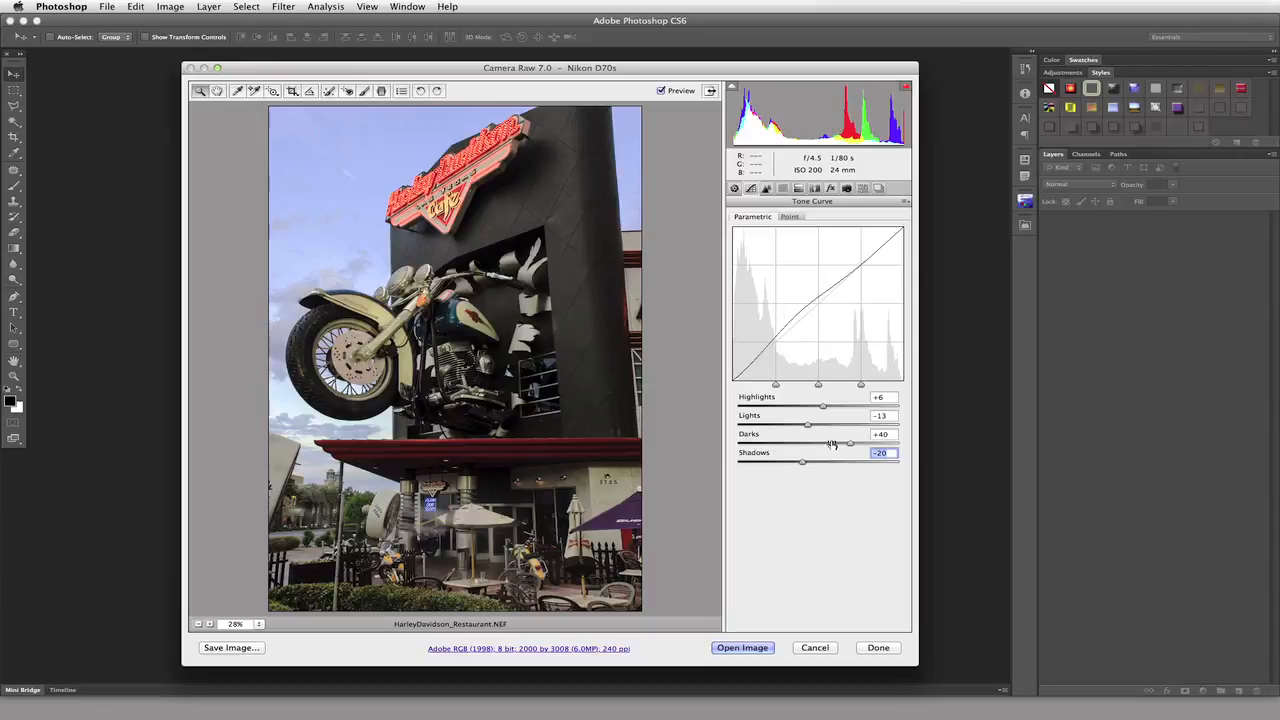
Step: Try Lights at -26 with raised Highlights, and restore Highlights to +6 and Lights to -13
left_click_drag(806, 427, 797, 427)
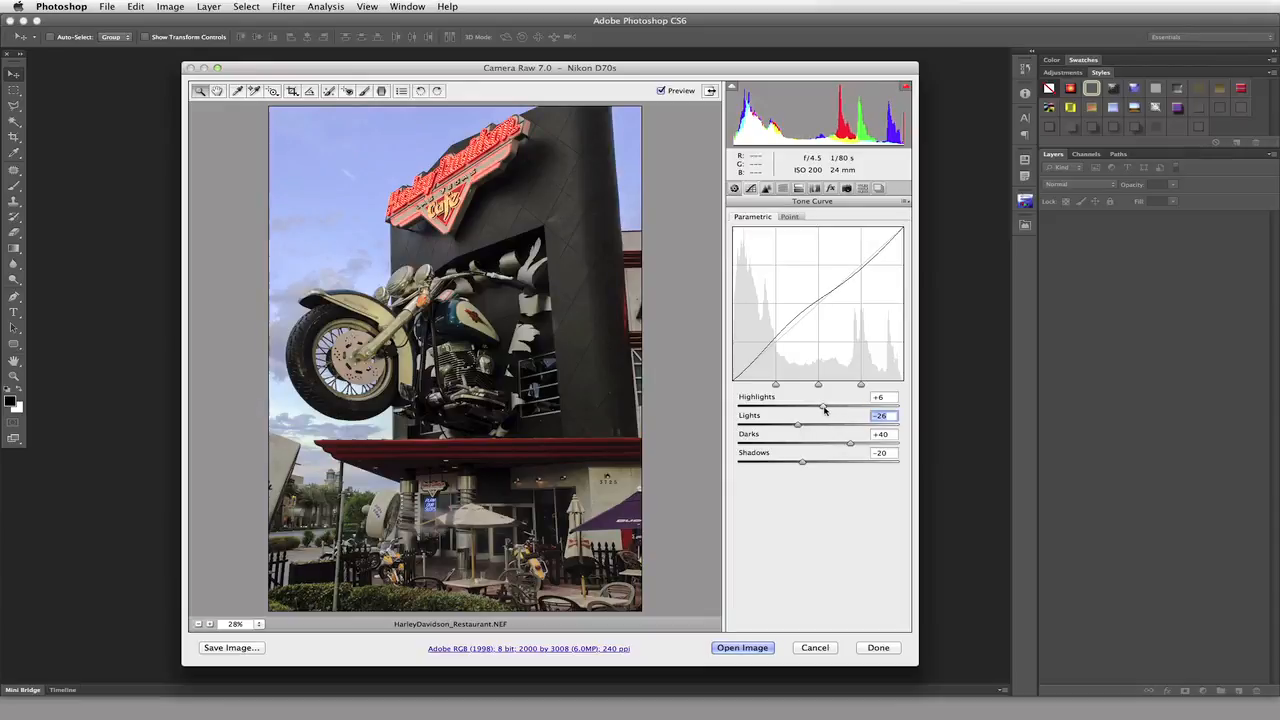
left_click_drag(822, 407, 831, 407)
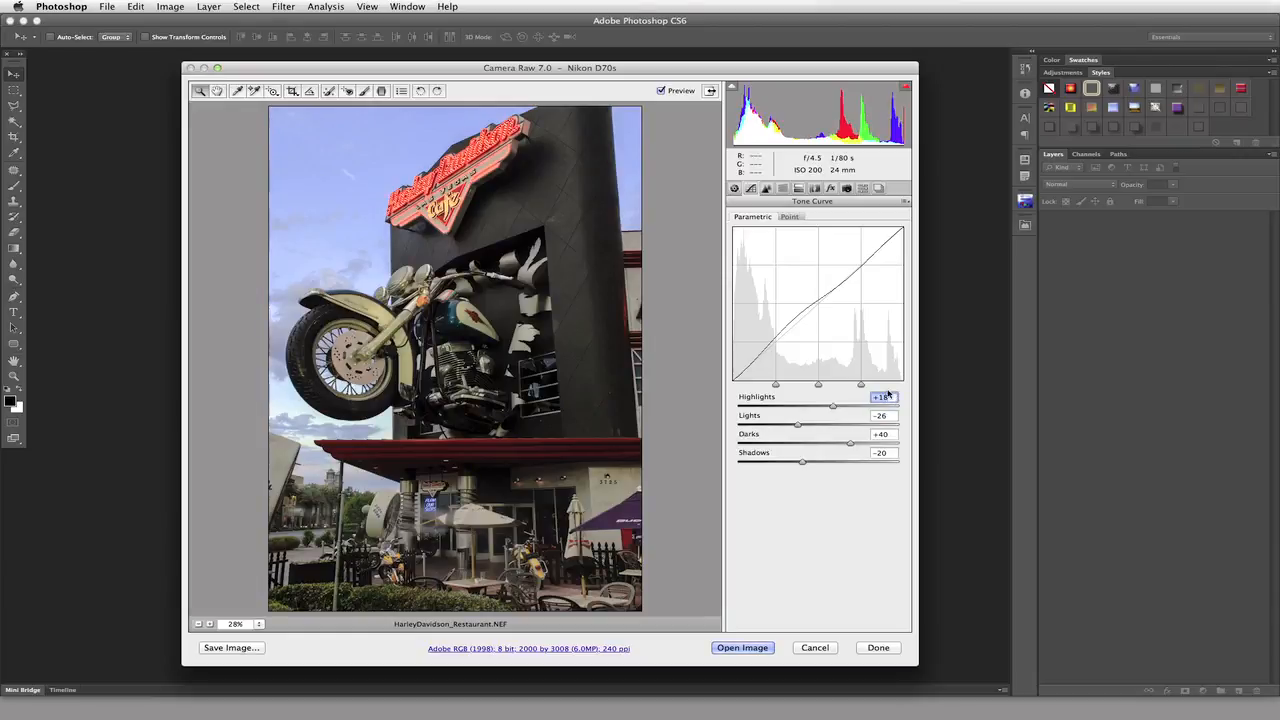
type("6")
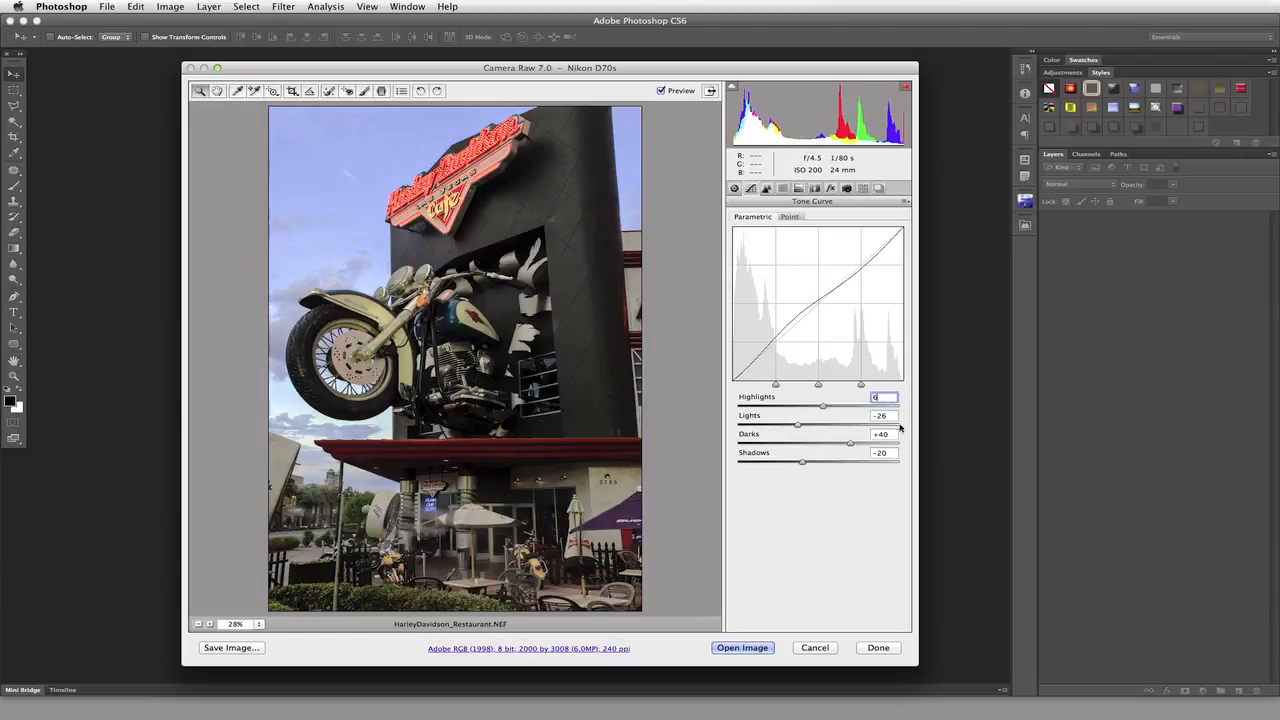
key("Tab")
type("-13")
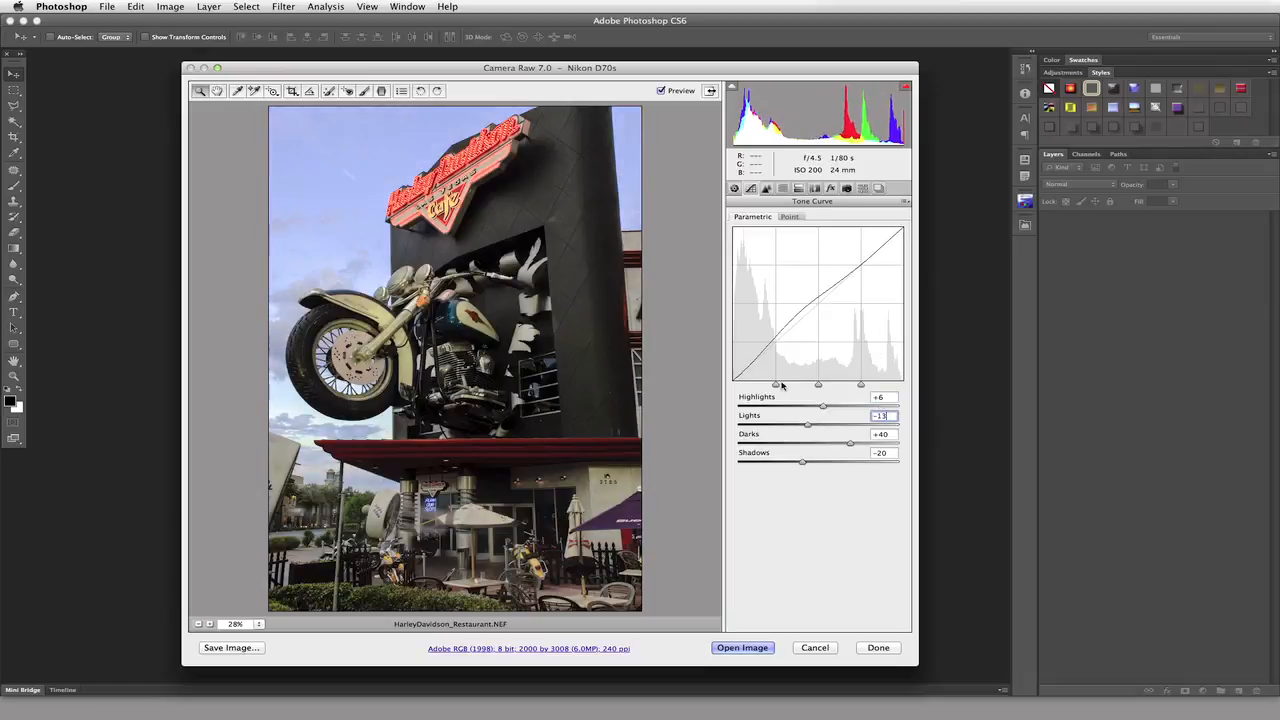
Step: Shift the region dividers beneath the parametric curve, moving the shadows divider to 39 and the highlights divider to 79
left_click_drag(776, 387, 867, 390)
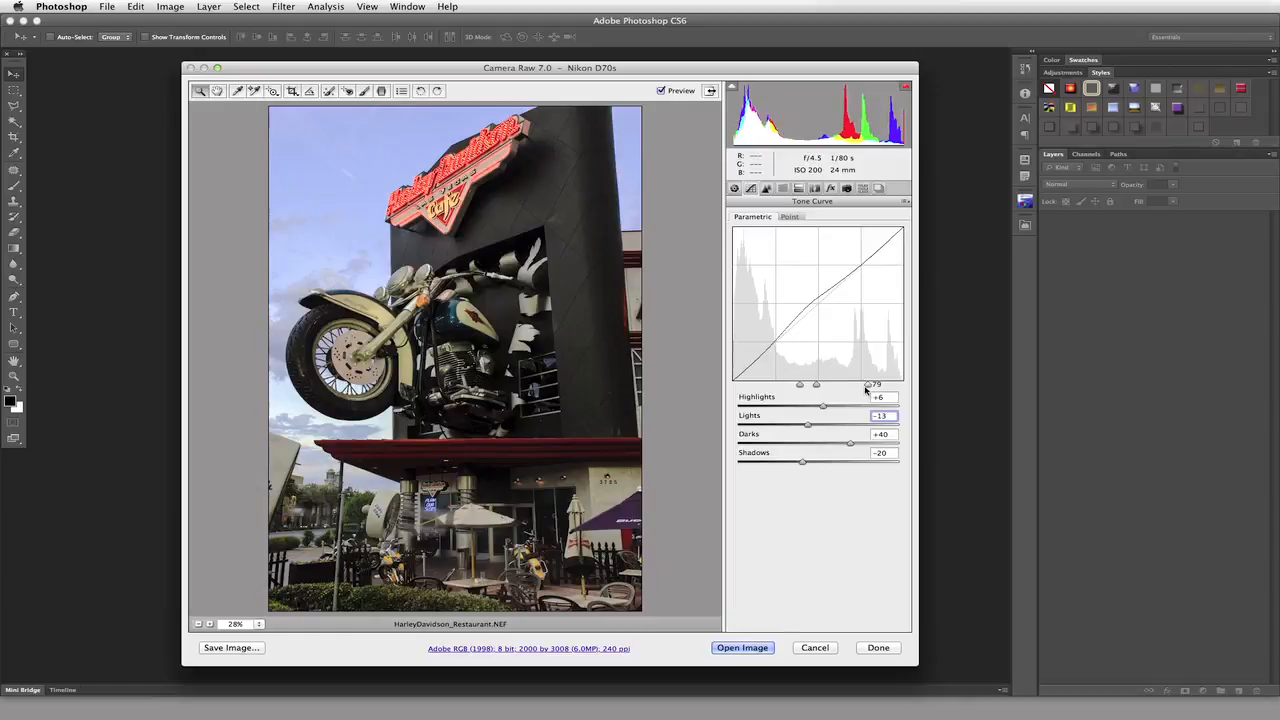
Step: Set Highlights, Lights, Darks and Shadows to 0 and move the shadows divider back to the first quarter line
left_click(824, 407)
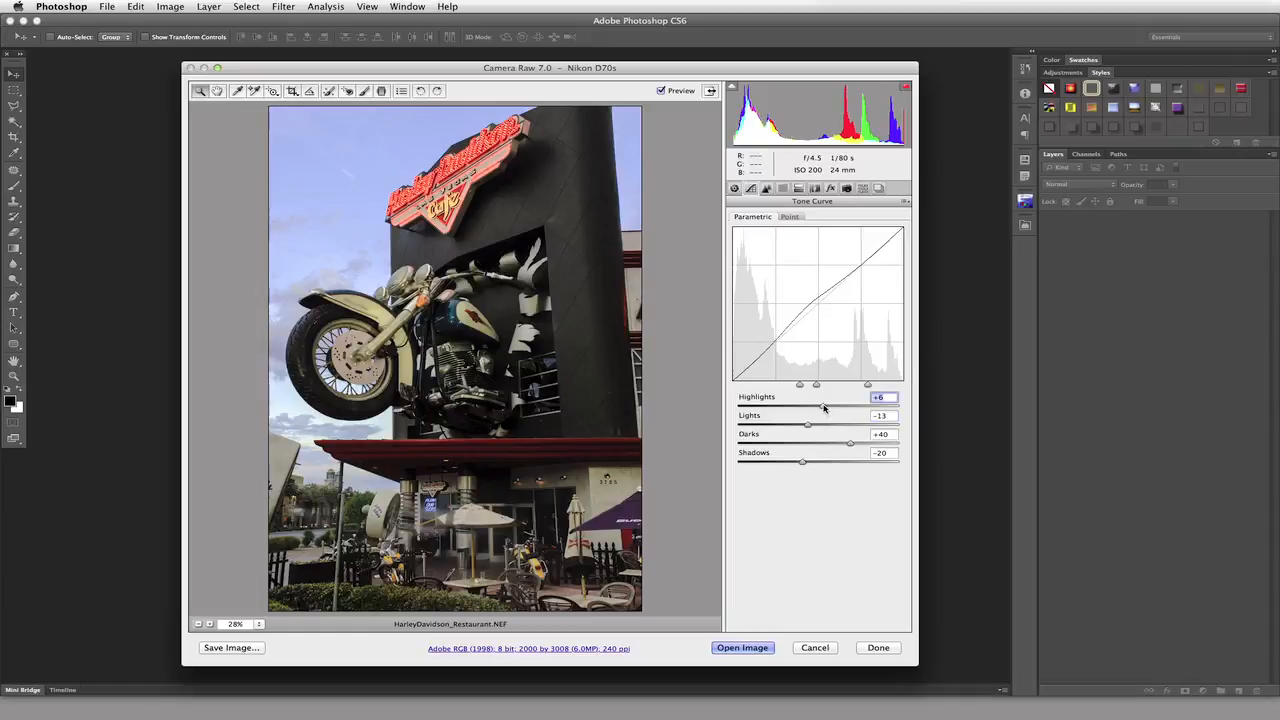
type("0")
key("Tab")
type("0")
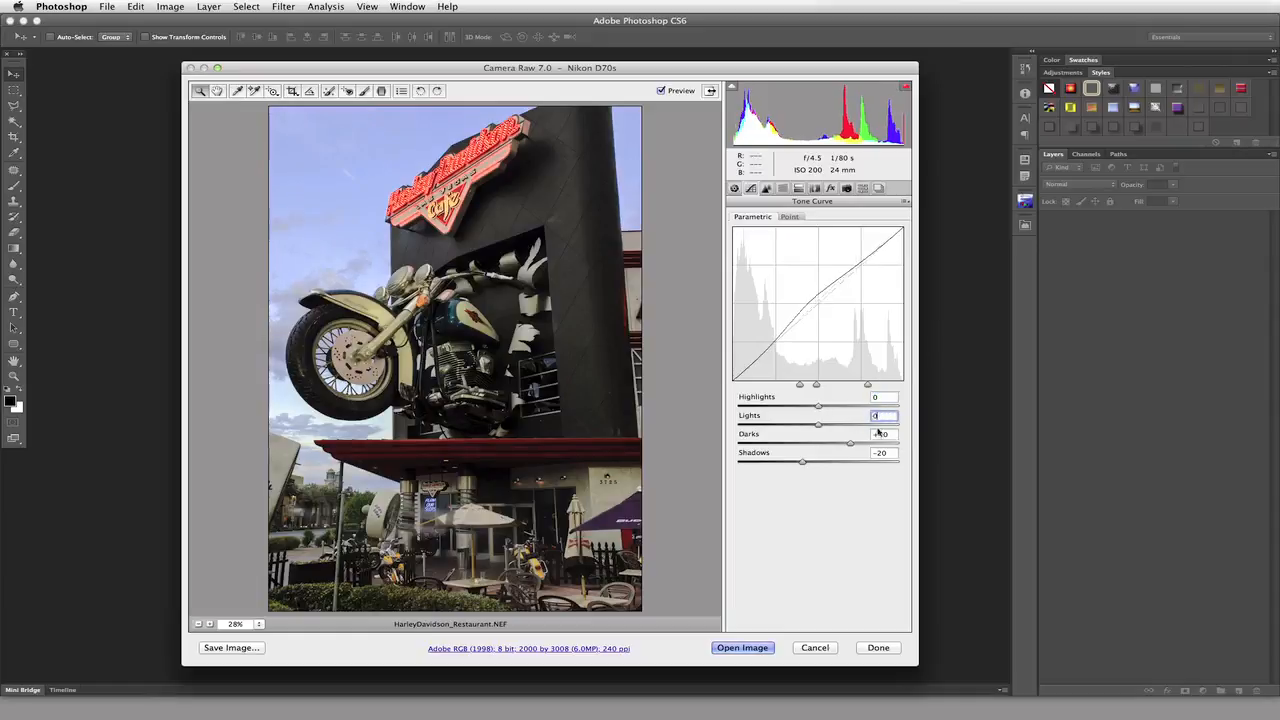
key("Tab")
type("0")
key("Tab")
type("0")
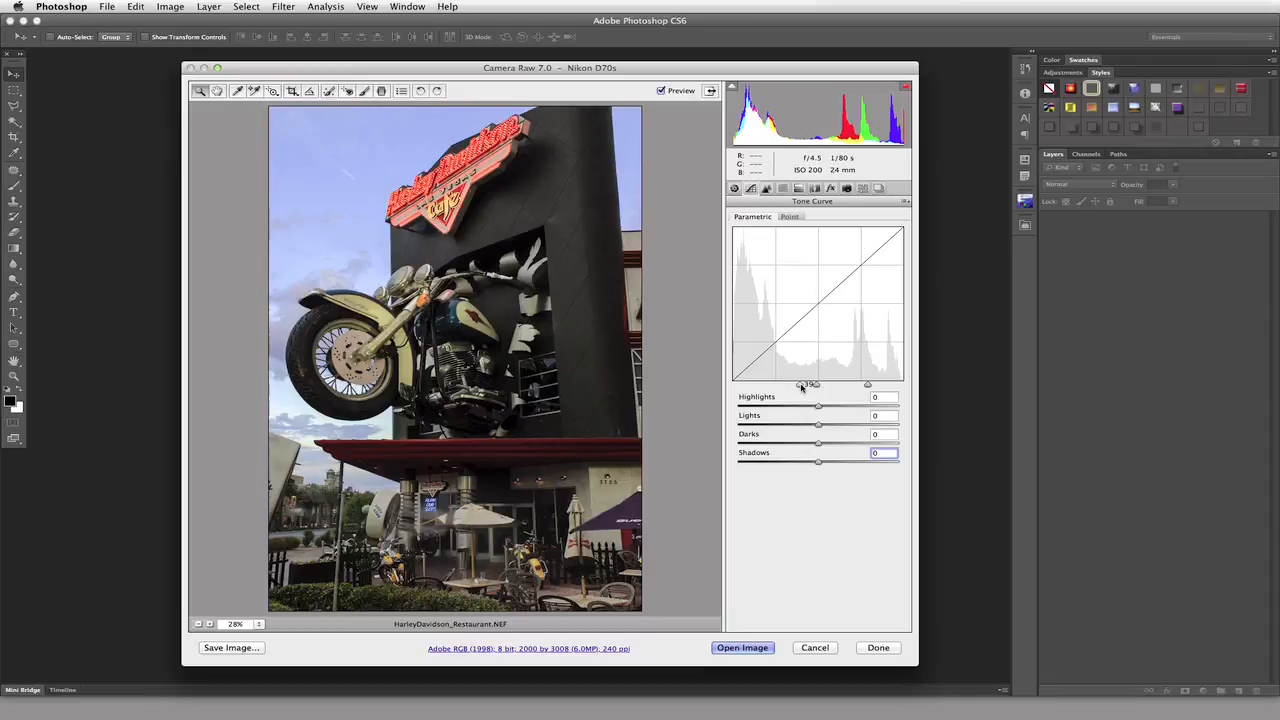
left_click_drag(801, 386, 775, 386)
Step: Switch the tone curve to point editing and apply the Medium Contrast preset
left_click(789, 216)
left_click(836, 236)
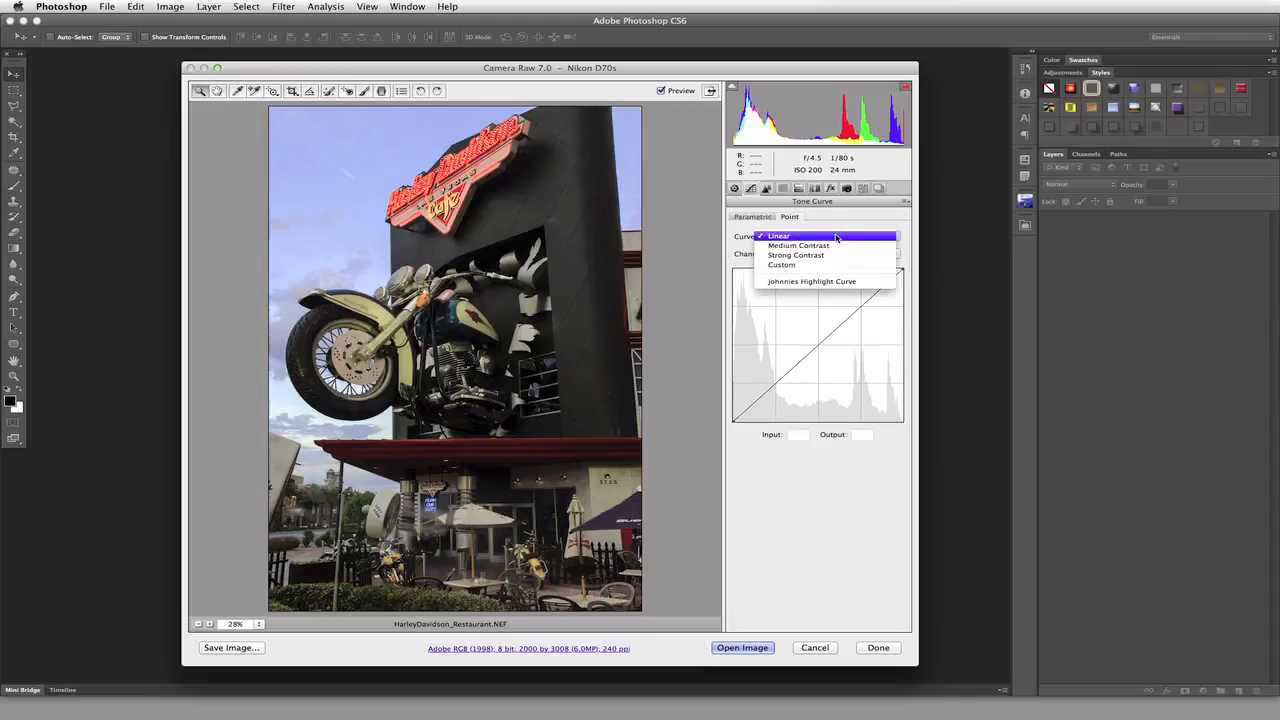
left_click(837, 245)
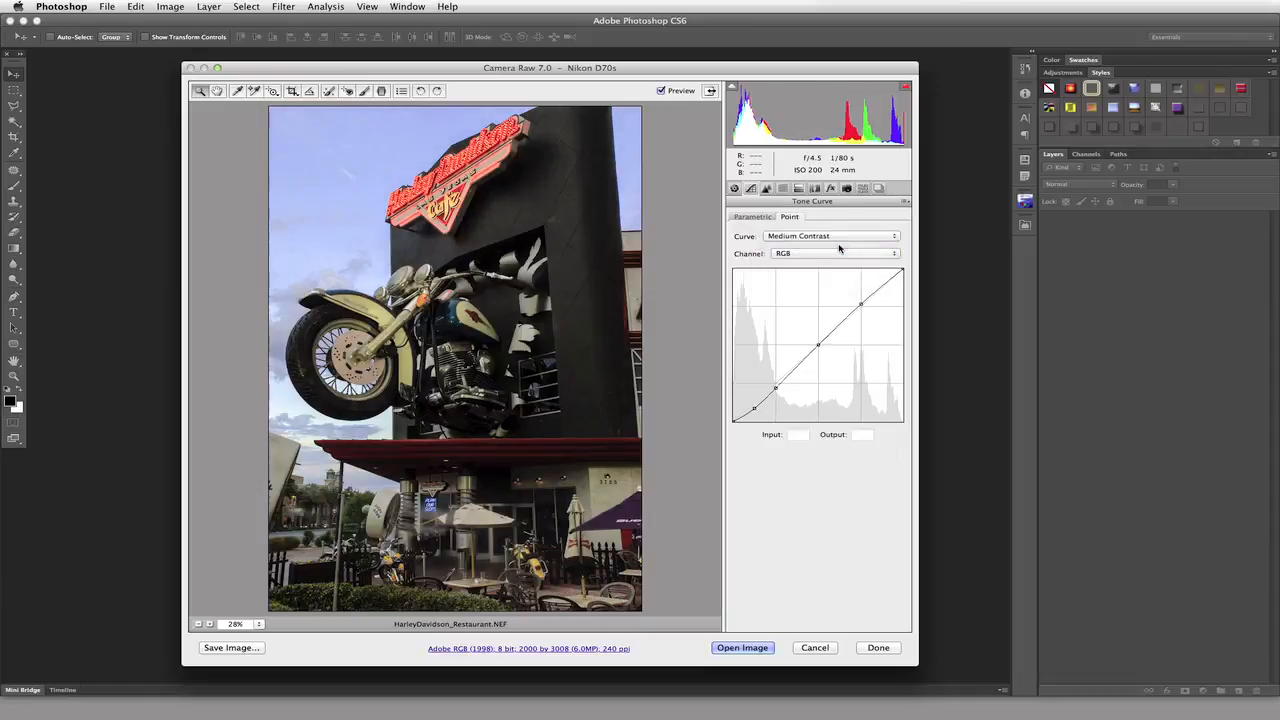
Step: Raise the curve's upper highlight point at input 192 to an output of 202
left_click(860, 304)
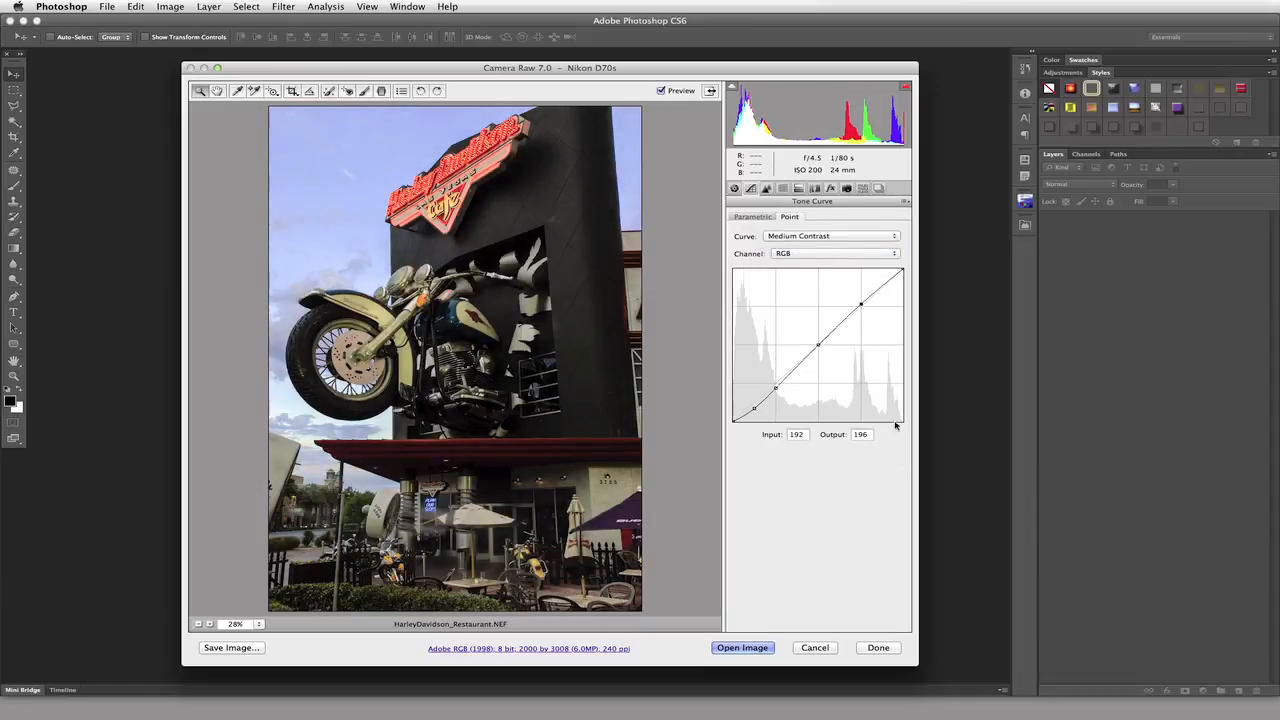
key("Up")
key("Up")
key("Up")
key("Up")
key("Up")
key("Up")
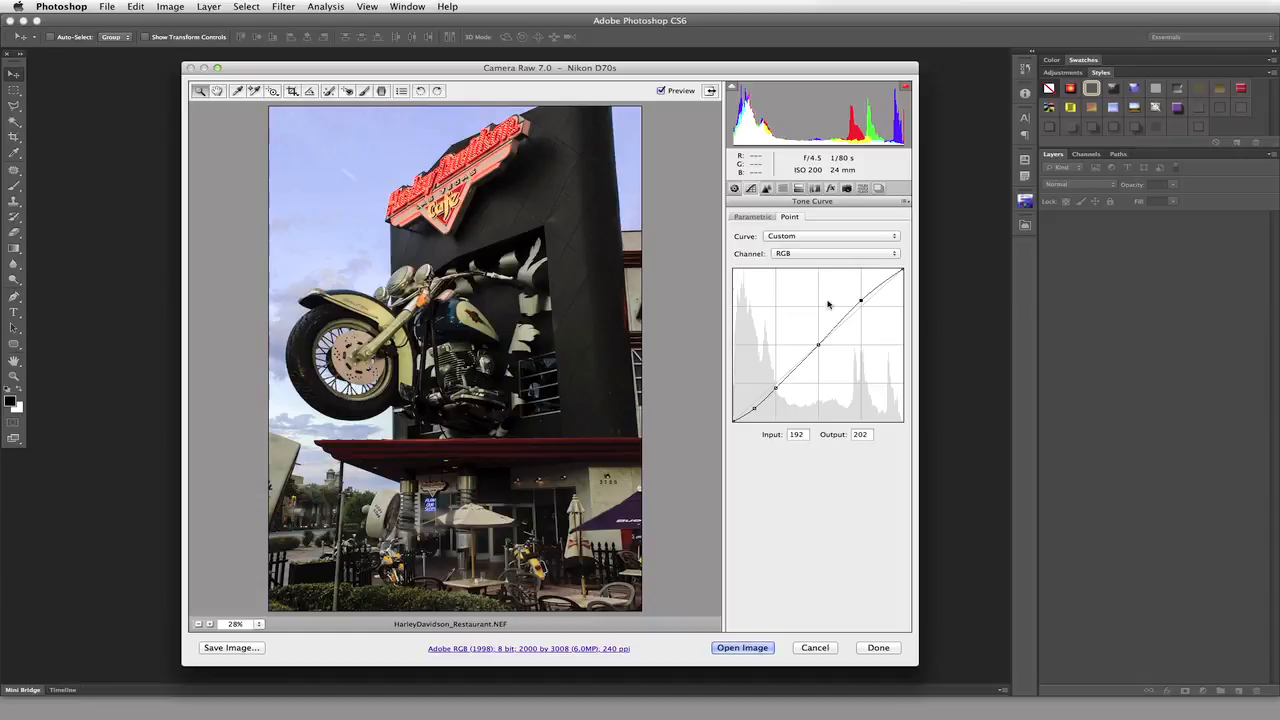
Step: Raise the curve's shadow point at input 64 to output 60 and slightly lift the darkest interior point
left_click(775, 387)
key("Up")
key("Up")
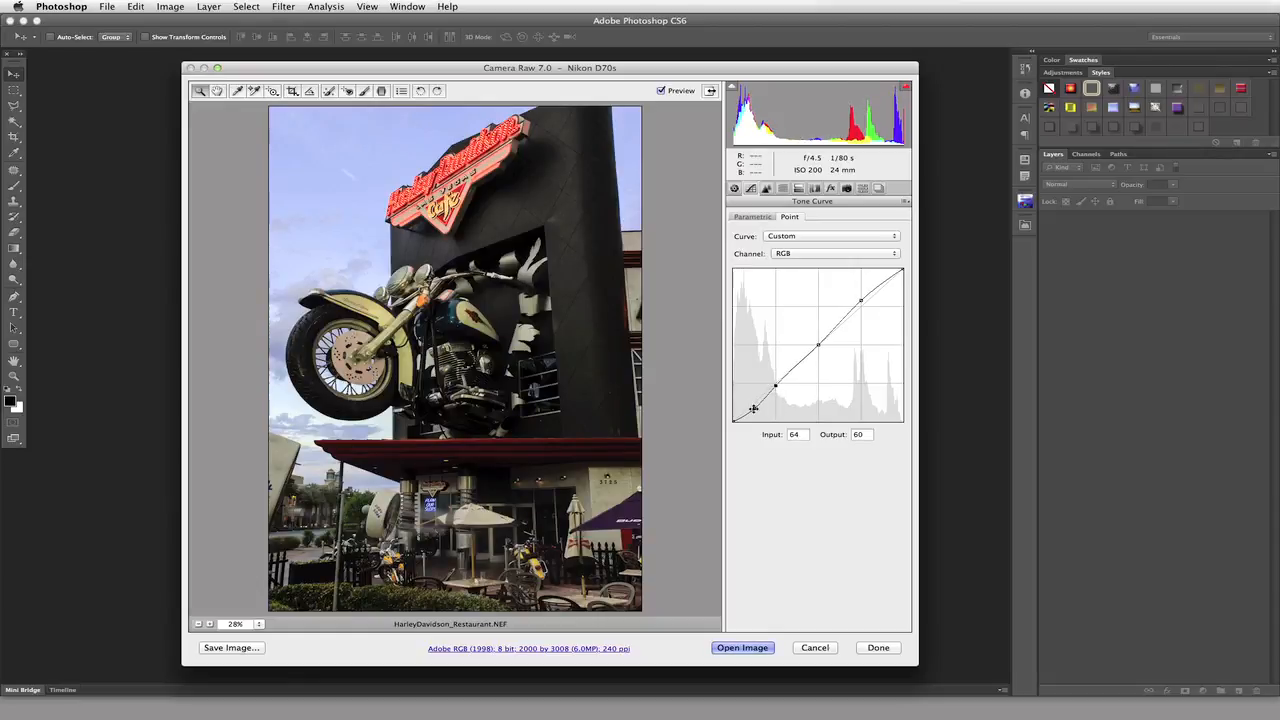
left_click(754, 405)
Step: Move the curve's midtone point to input 129, output 134, and raise the input 64 point to output 65
left_click(818, 344)
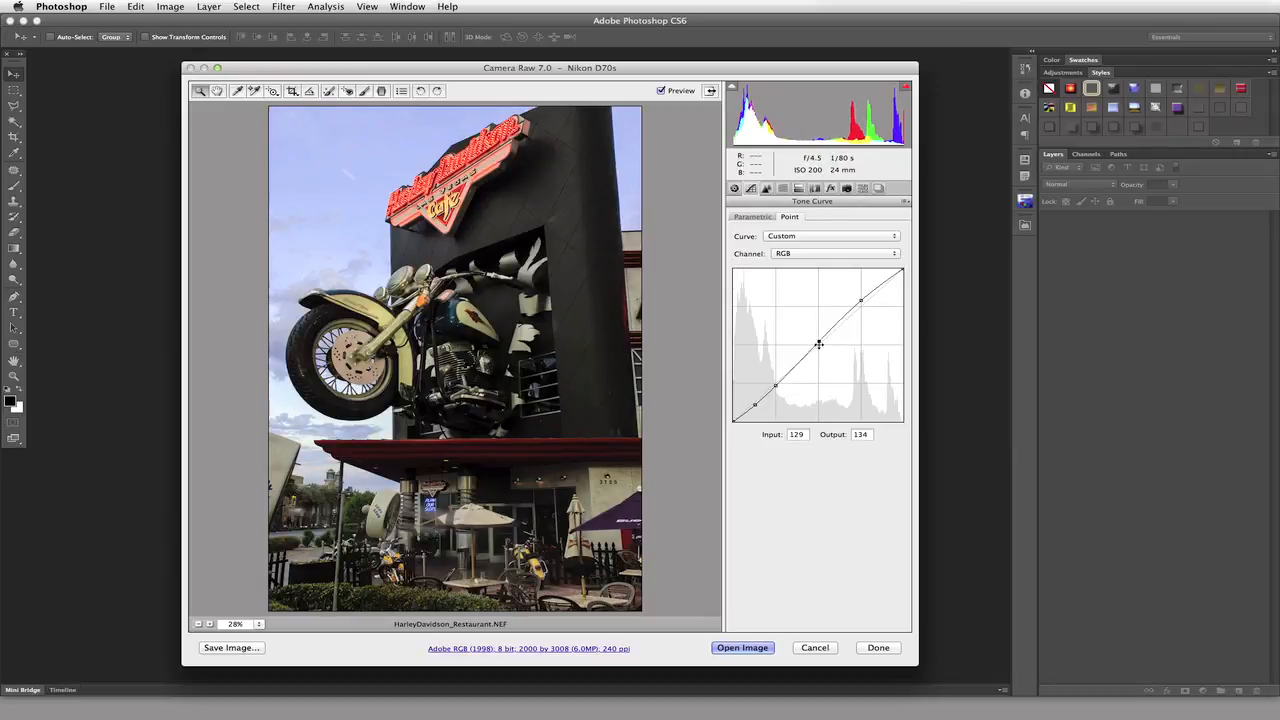
left_click(775, 385)
left_click_drag(775, 379, 775, 375)
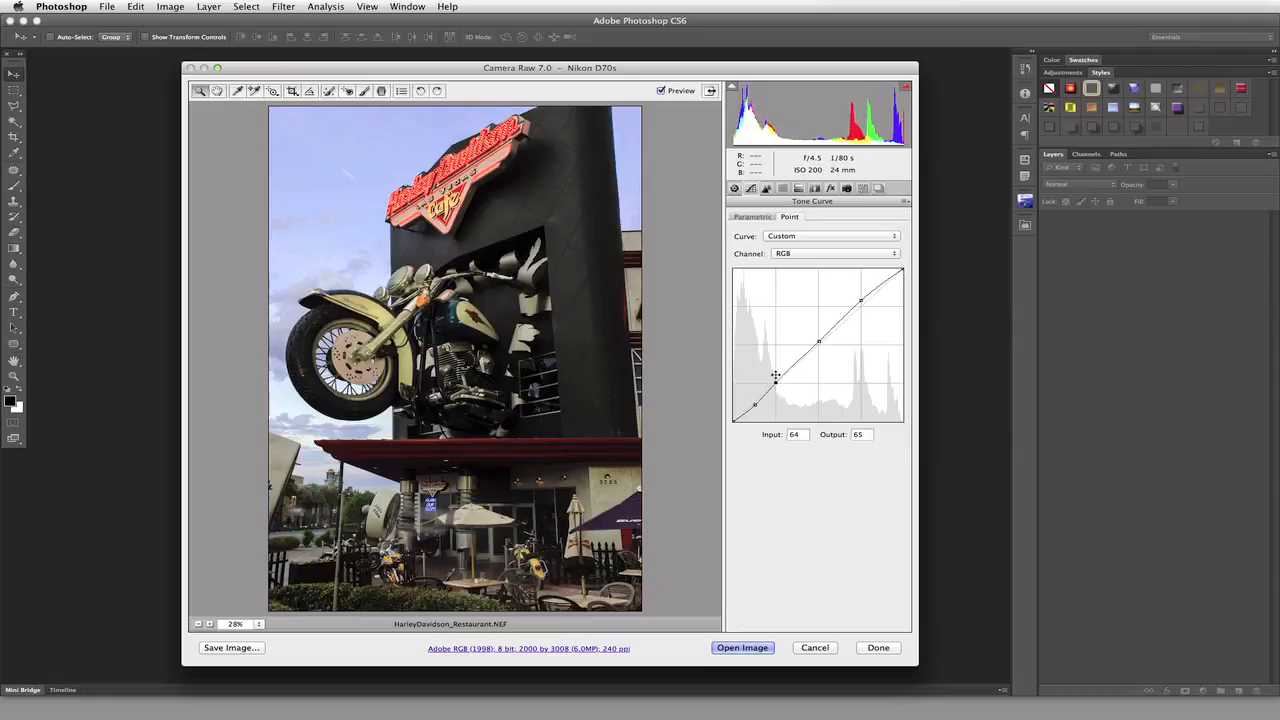
Step: Compare the photo with and without the tone curve adjustments
left_click(660, 91)
left_click(661, 91)
Step: Start saving the Camera Raw settings, restricting the saved subset to Point Curve only
left_click(907, 204)
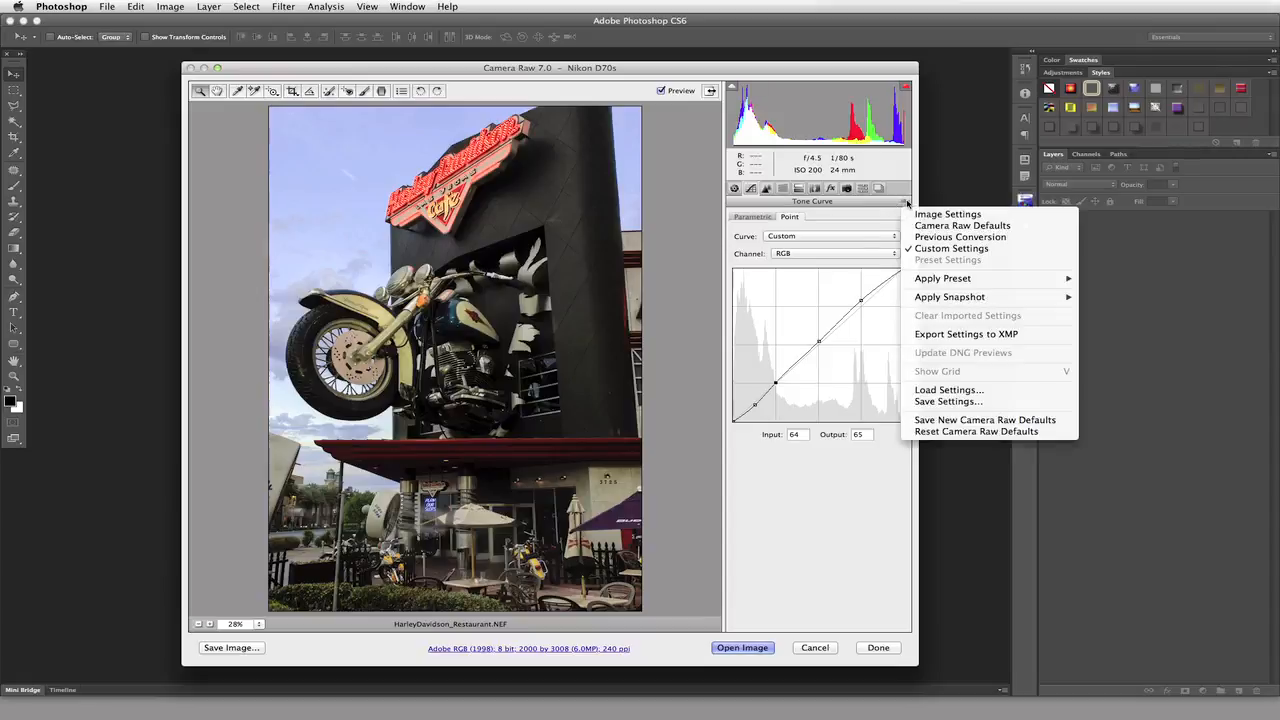
left_click(980, 403)
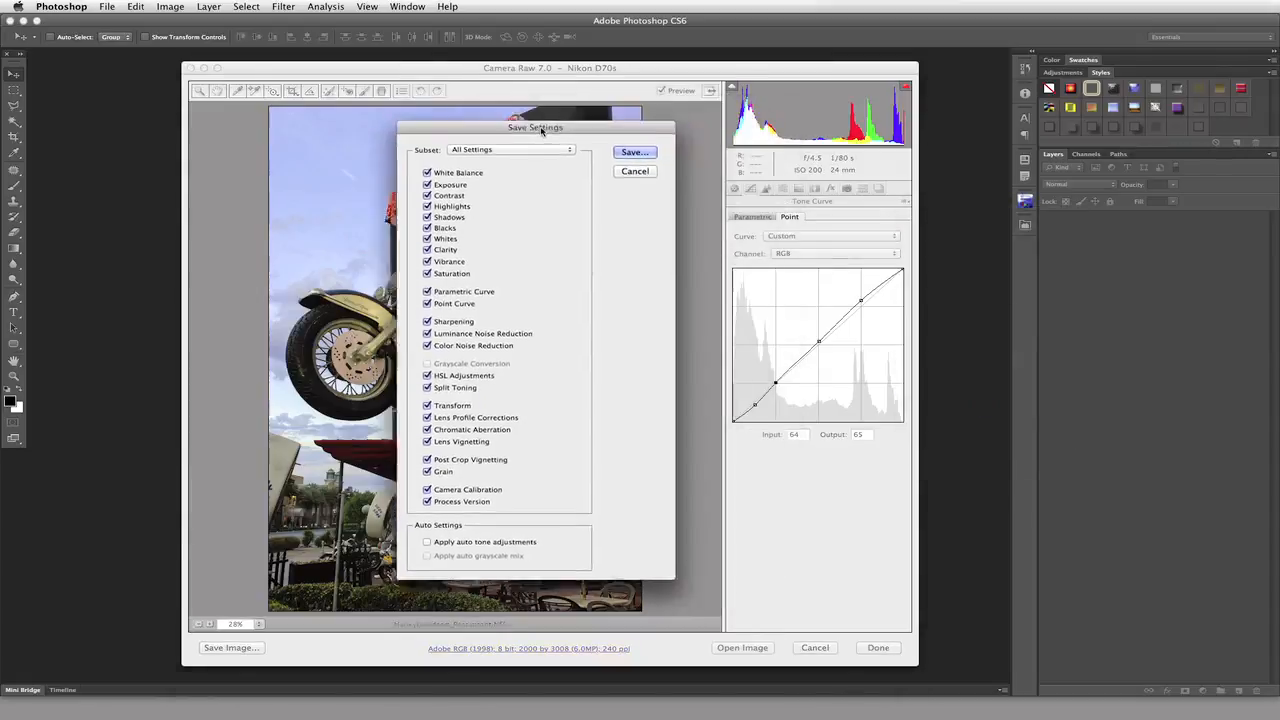
left_click_drag(541, 130, 530, 126)
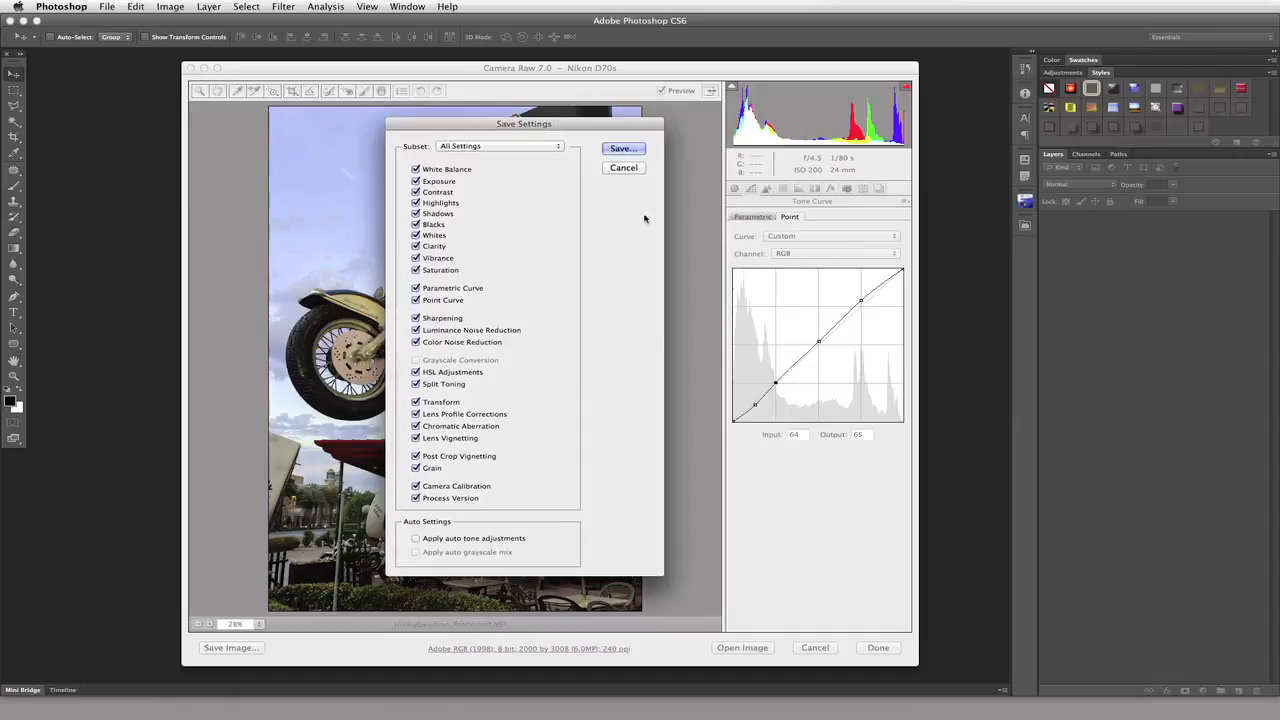
left_click(500, 147)
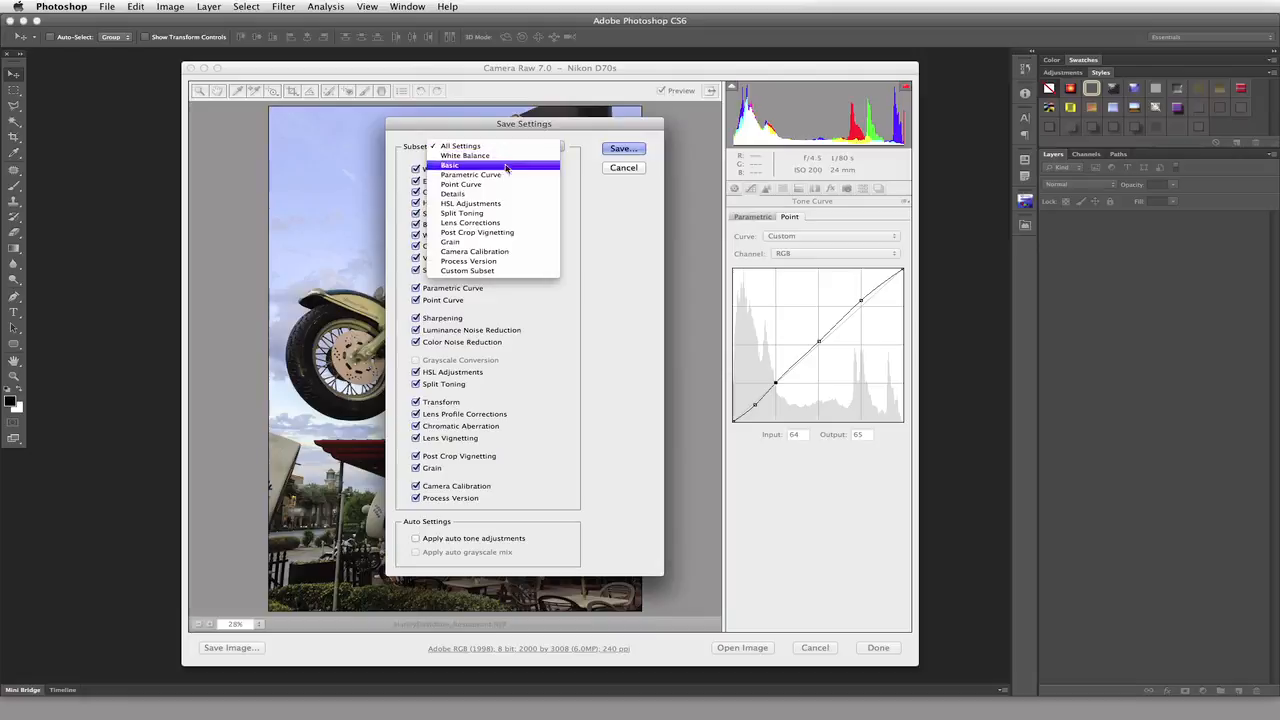
left_click(506, 186)
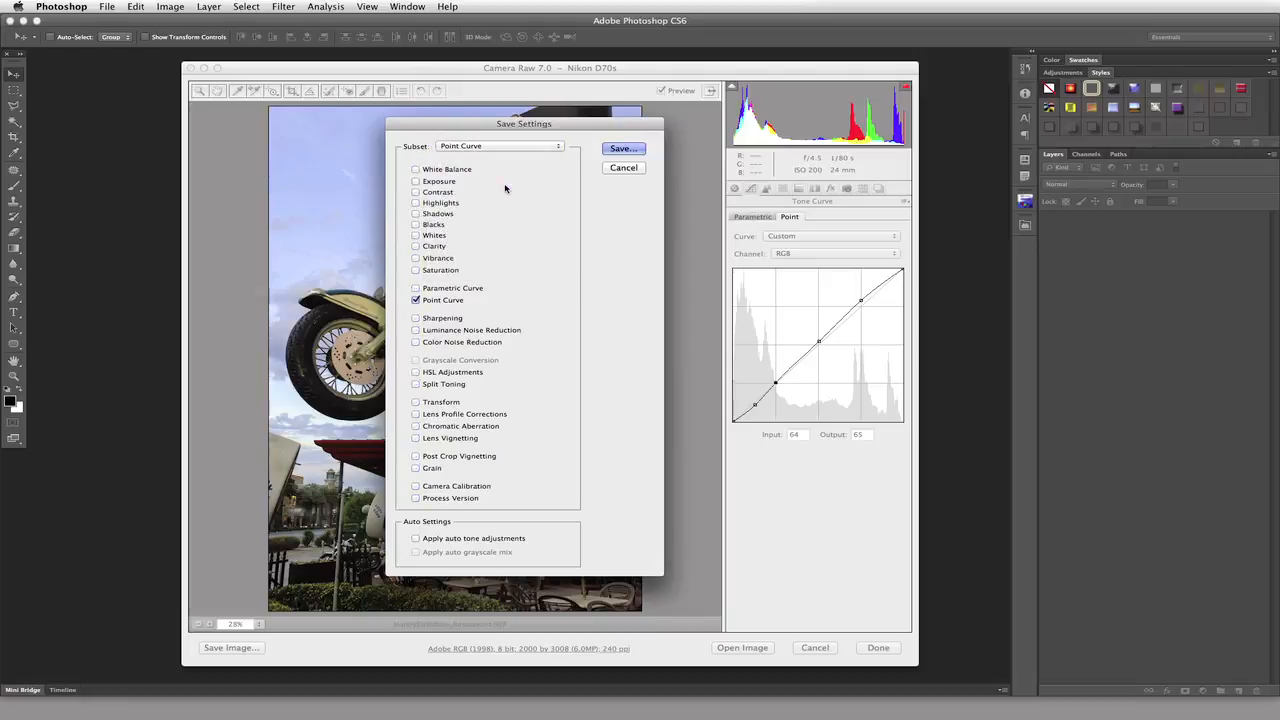
Step: Save the settings in the Curves folder, named with the owner's first name plus "New HL Curve", and check the list of point curve presets
left_click(631, 150)
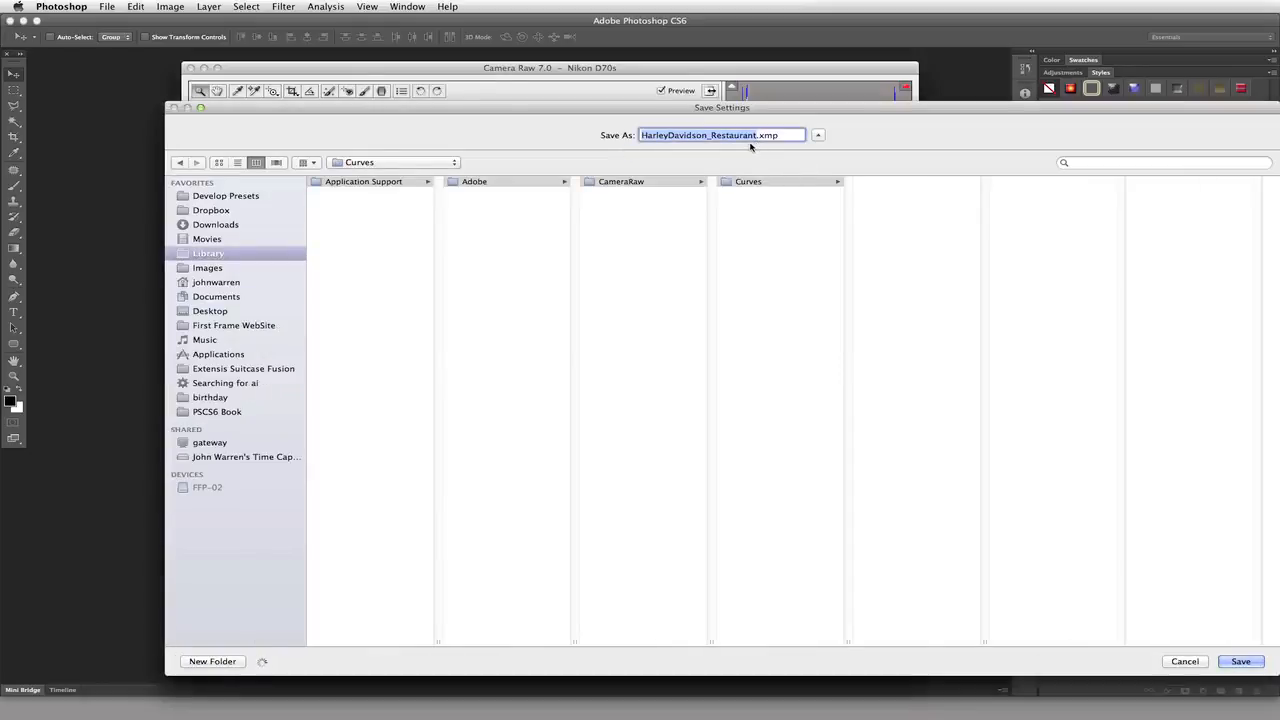
key("BackSpace")
type("John's New HL")
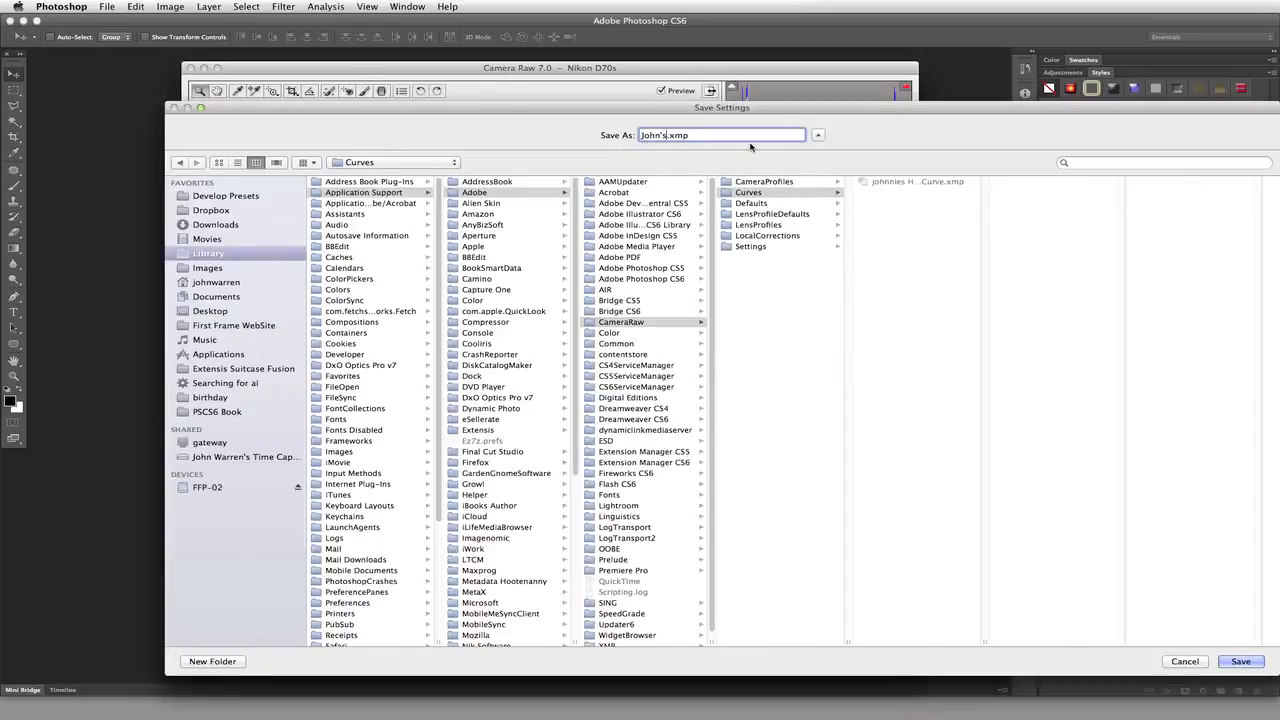
type(" Curve")
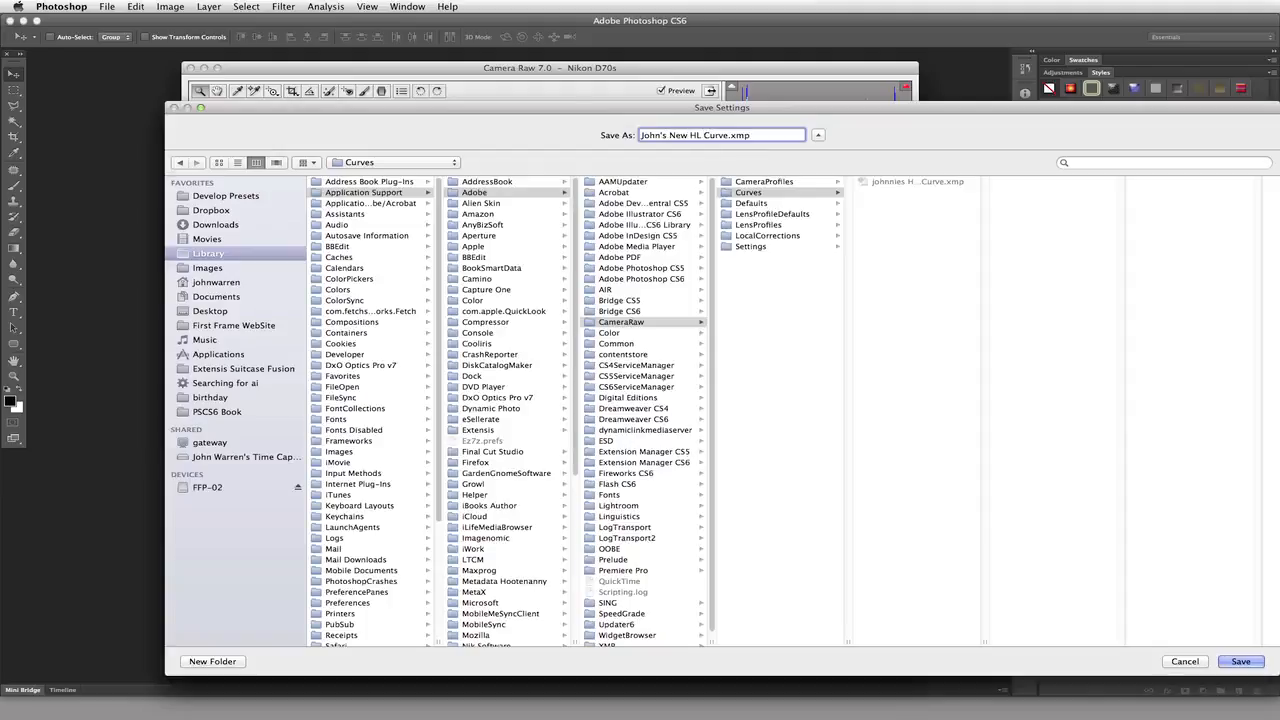
key("Return")
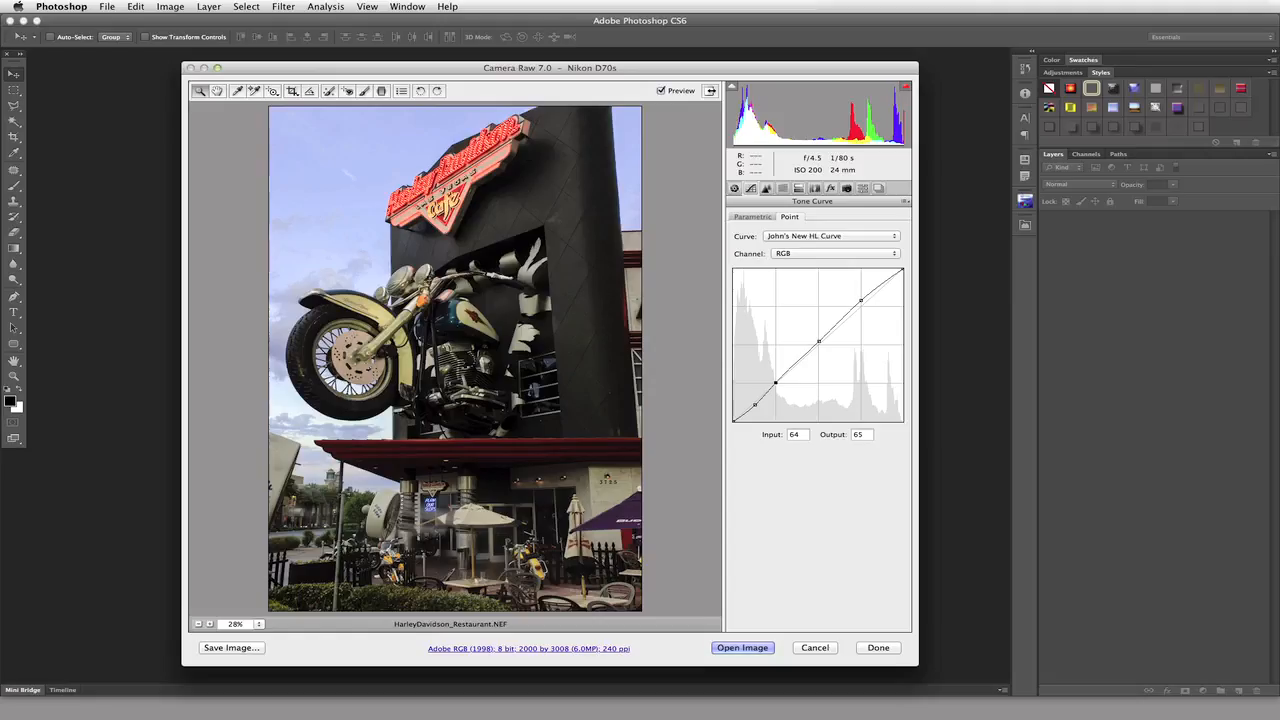
left_click(893, 237)
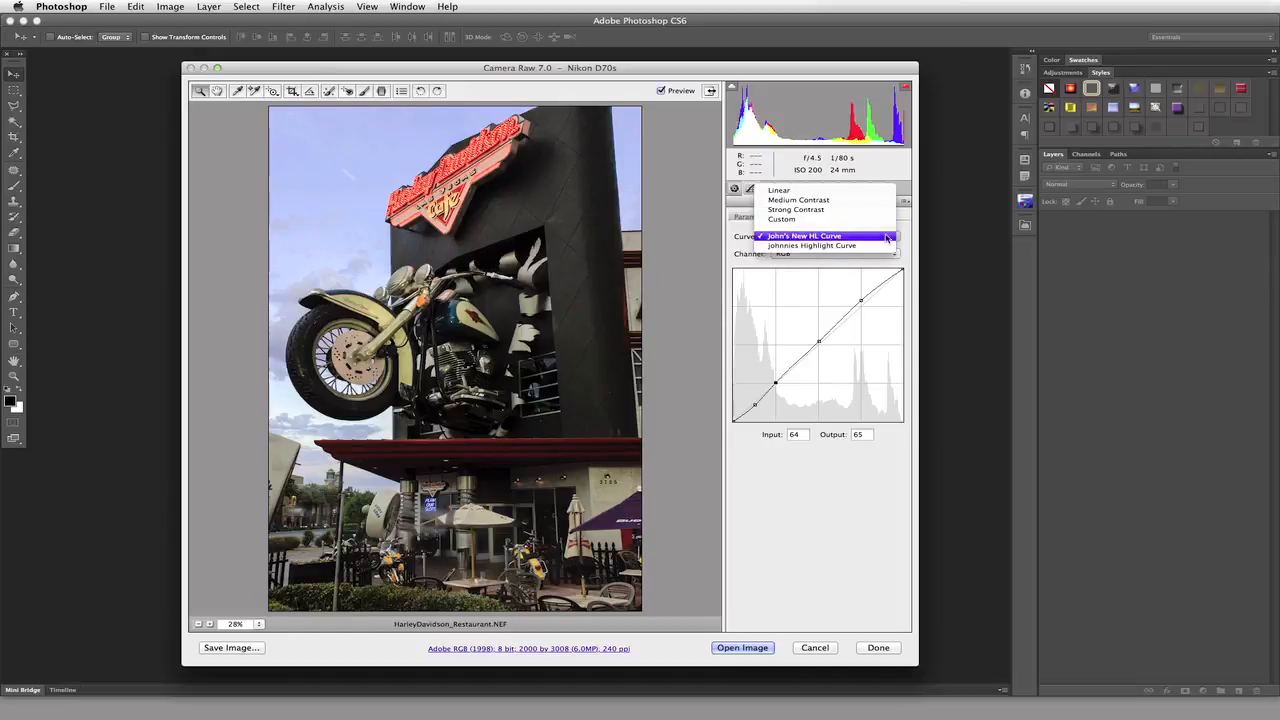
left_click(905, 227)
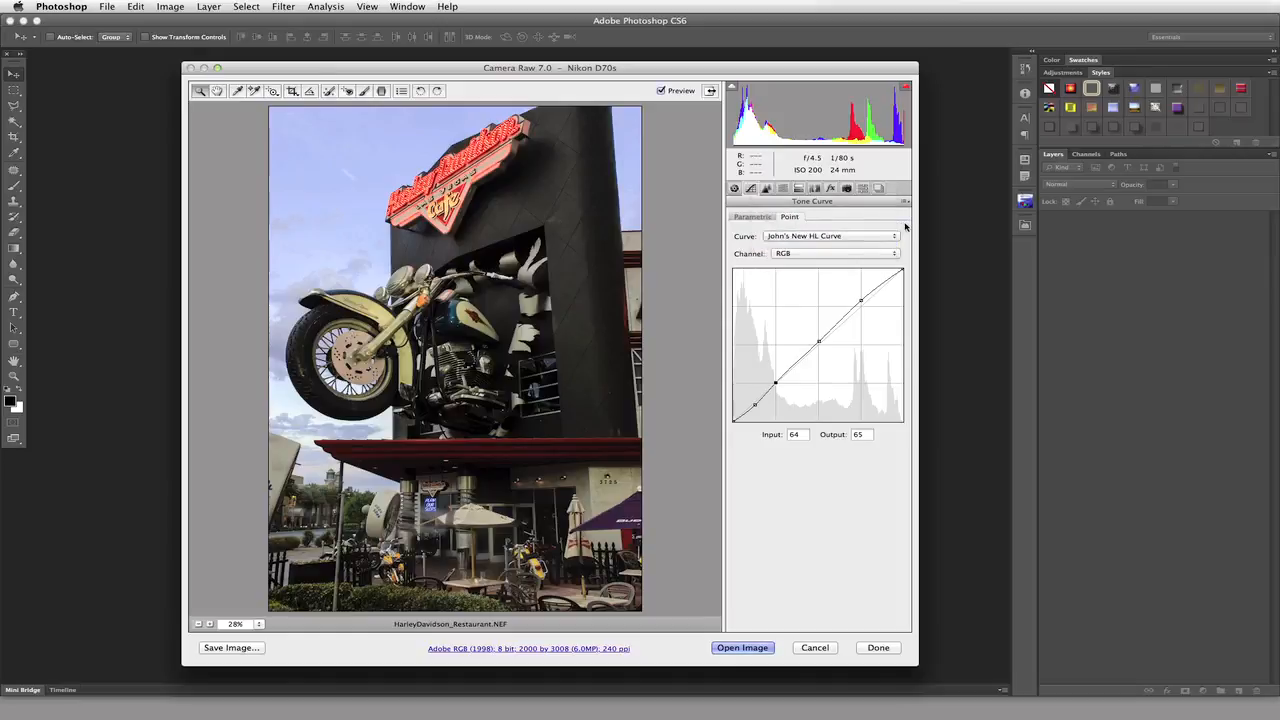